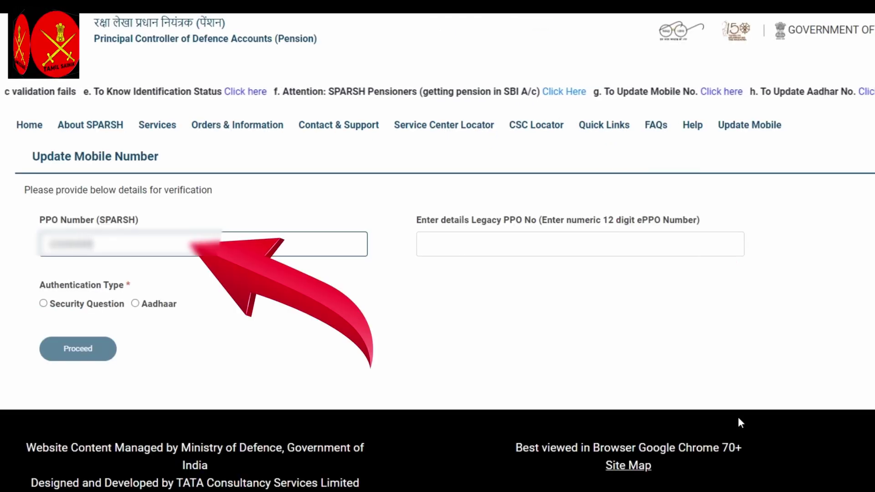
# - Choose Aadhaar as the authentication type, accept the mobile OTP alert, and proceed
pyautogui.write('000')
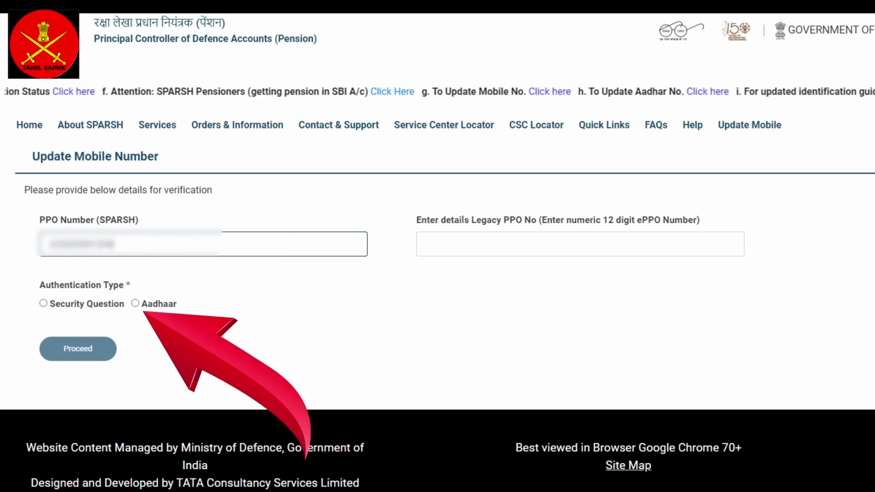
pyautogui.click(135, 303)
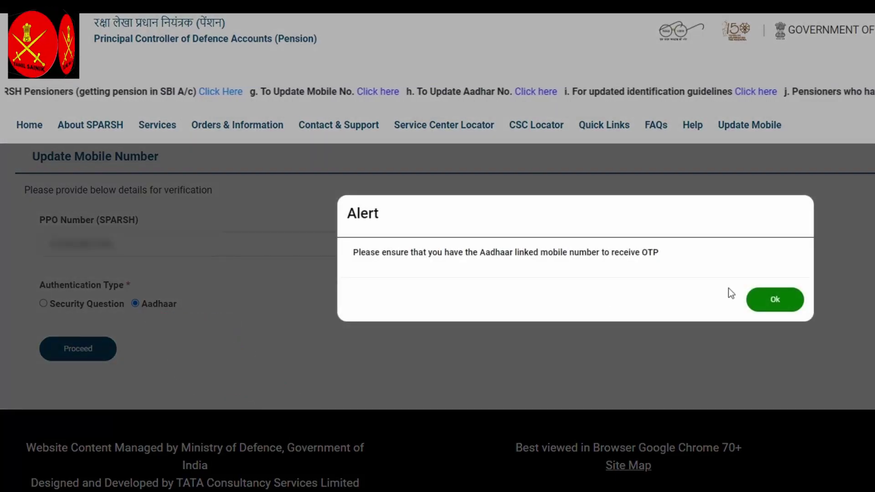
pyautogui.click(781, 299)
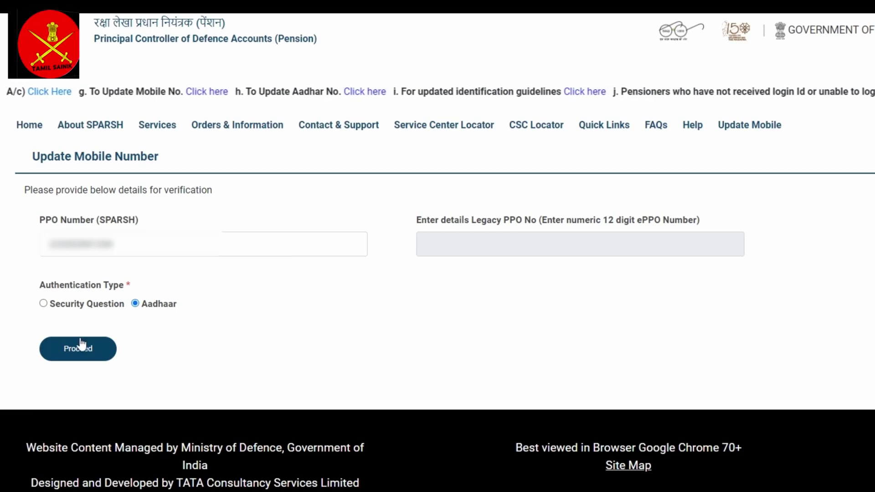
pyautogui.click(69, 350)
pyautogui.scroll(-2, 209, 335)
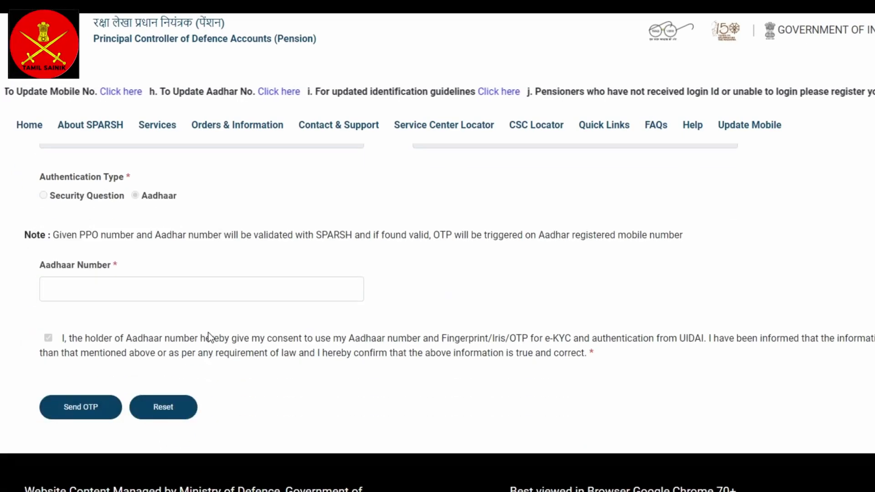
# - Enter the pensioner's 12-digit Aadhaar number in the Aadhaar Number field
pyautogui.click(88, 289)
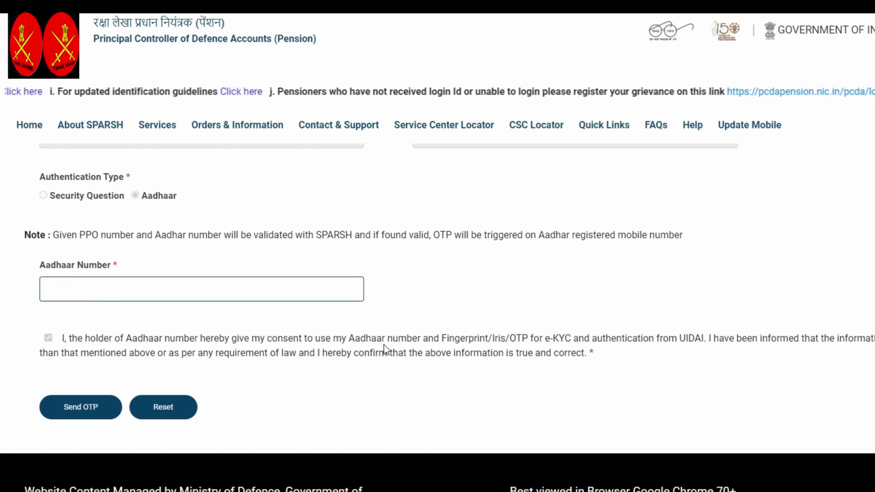
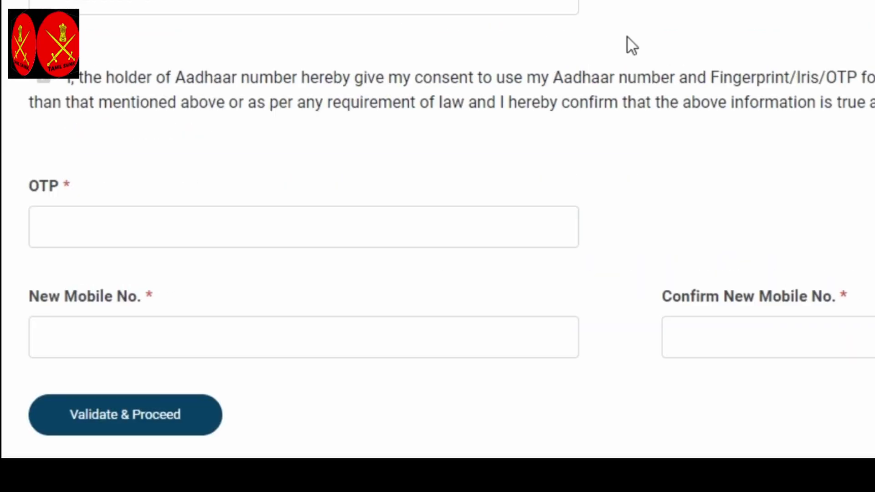
pyautogui.scroll(-5, 628, 41)
# - Enter the received OTP and the new mobile number in both fields, then validate
pyautogui.click(171, 167)
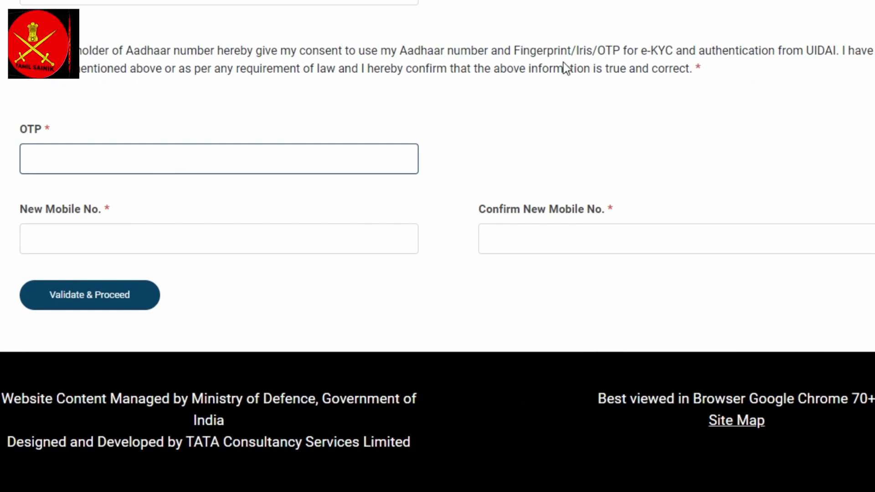
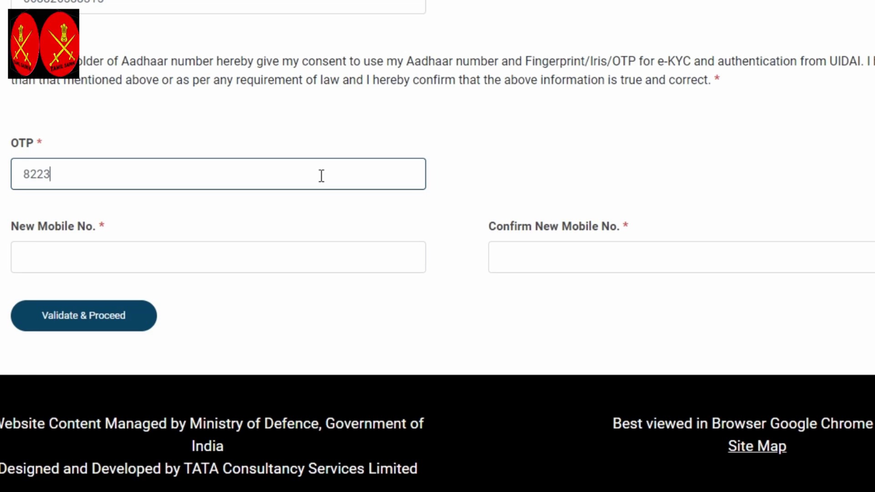
pyautogui.press('Tab')
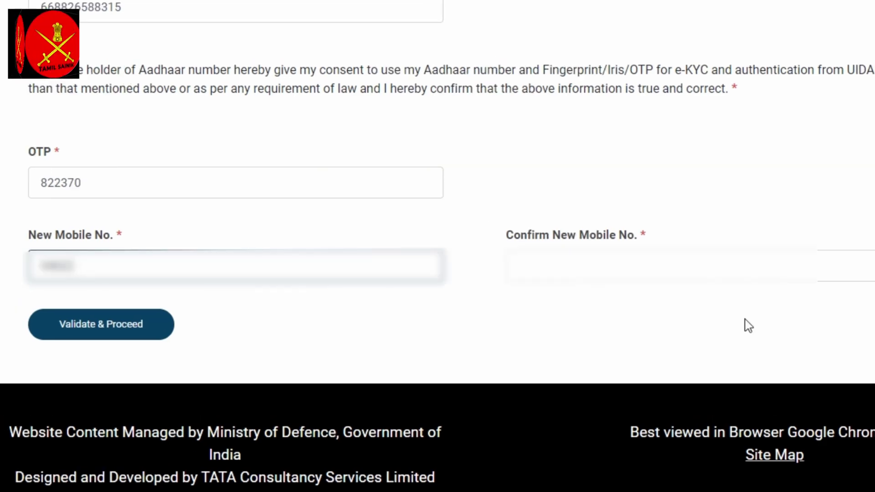
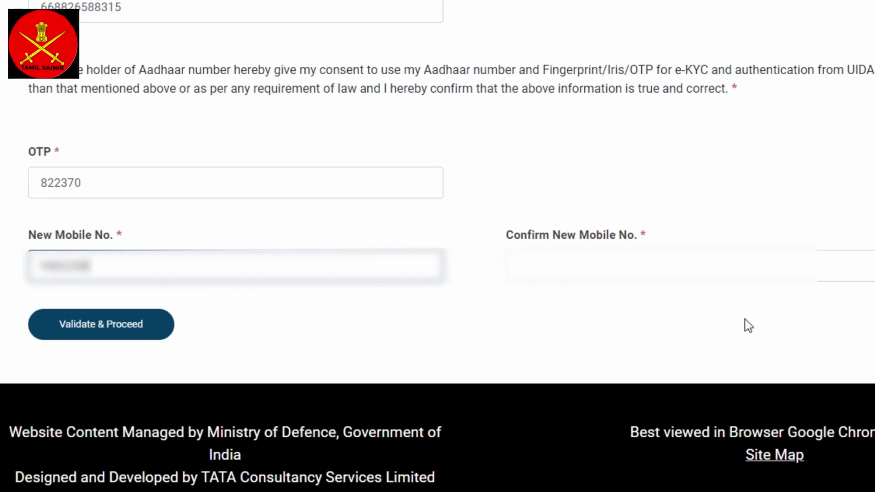
pyautogui.click(634, 273)
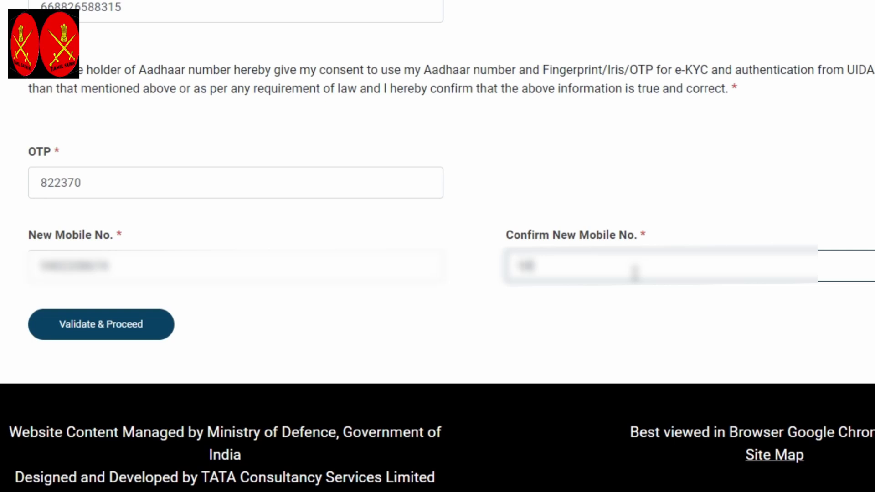
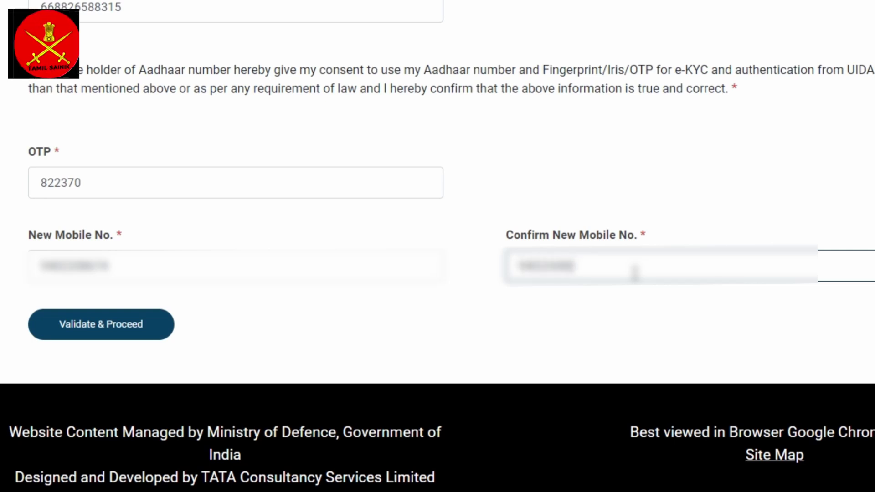
pyautogui.click(105, 330)
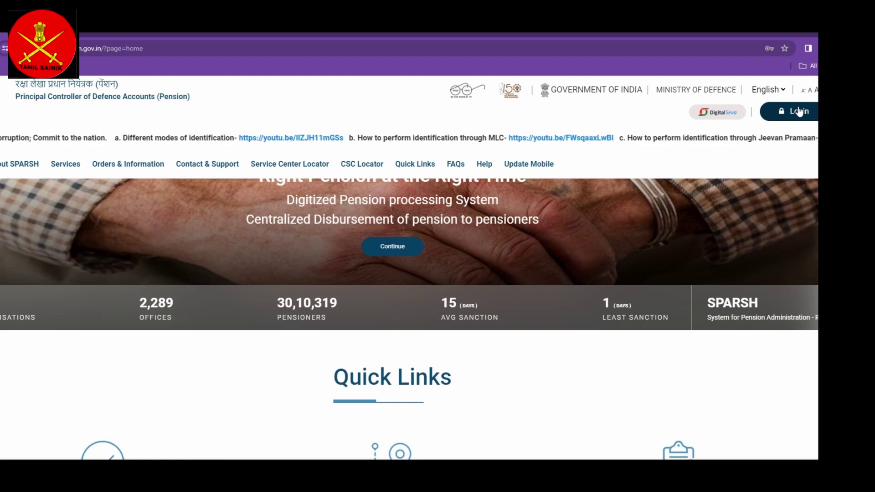
# - Fill the User Login form with the username, the SMS password and the captcha code
pyautogui.click(799, 111)
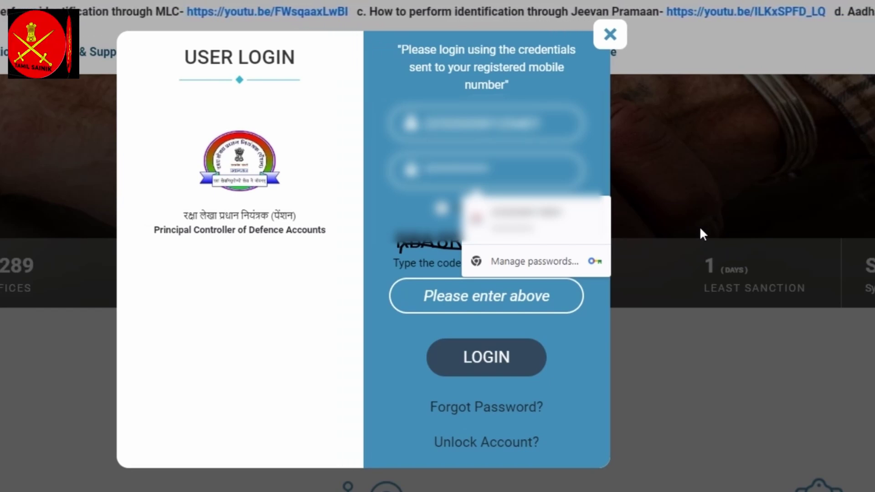
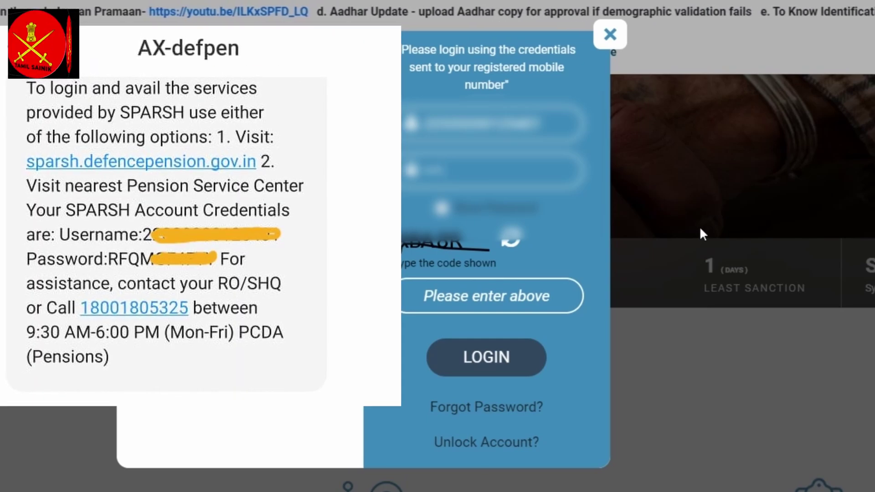
pyautogui.write('4')
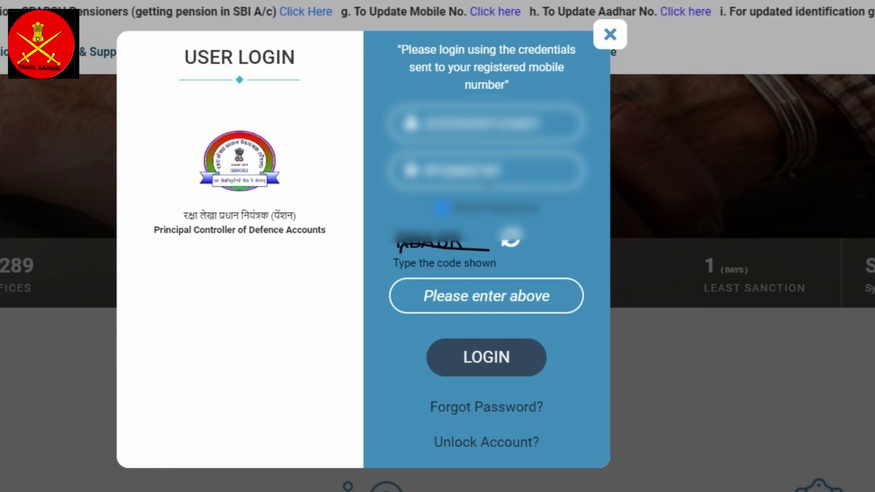
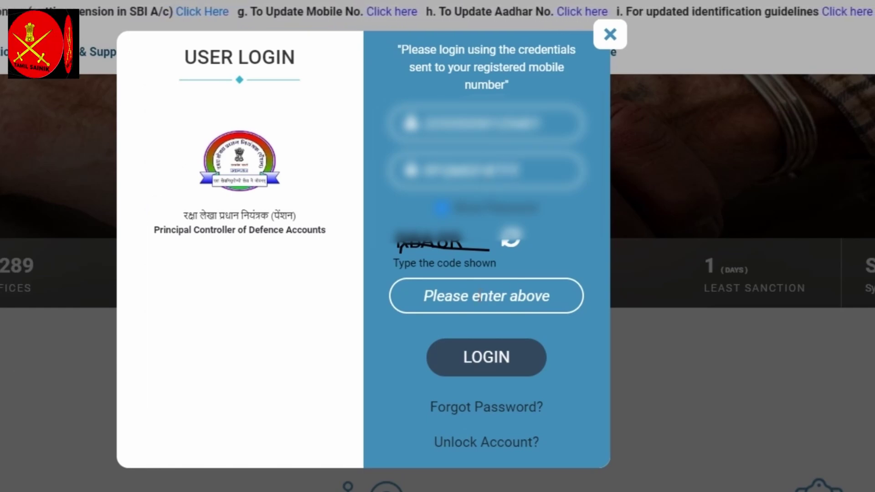
pyautogui.write('R')
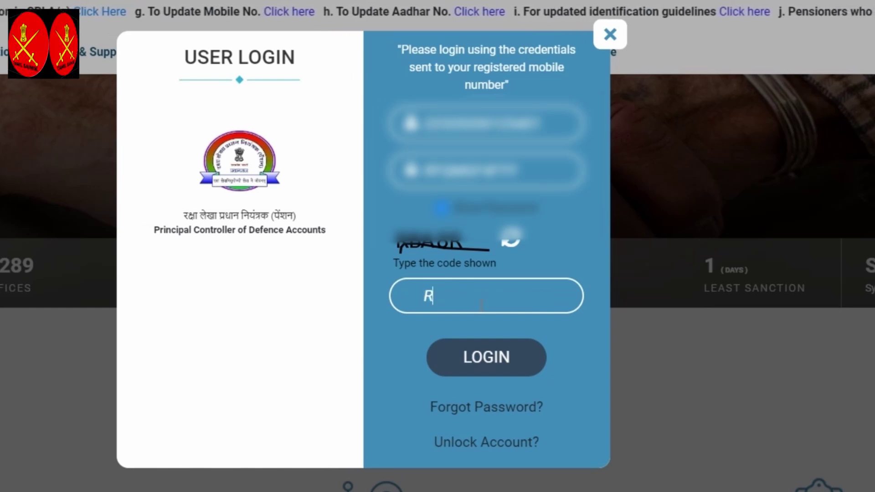
pyautogui.write('BA')
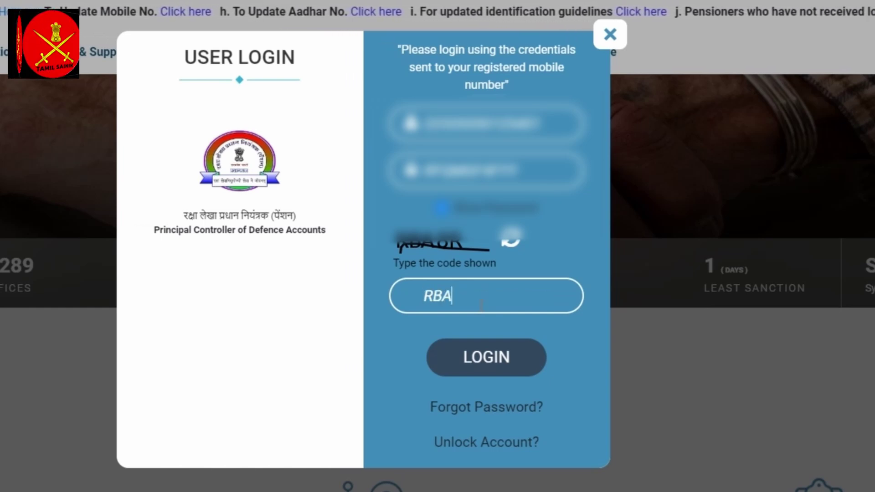
pyautogui.write('8R')
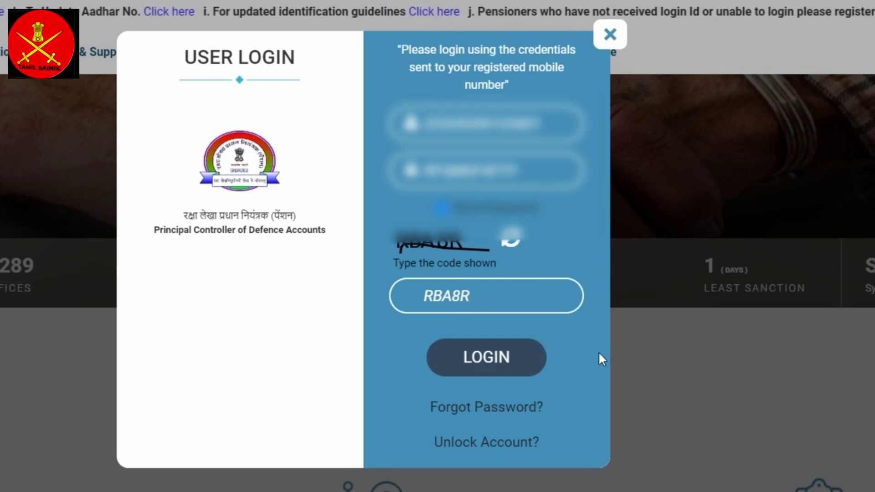
# - Log in, set a new account password, and acknowledge the password-changed confirmation
pyautogui.click(494, 360)
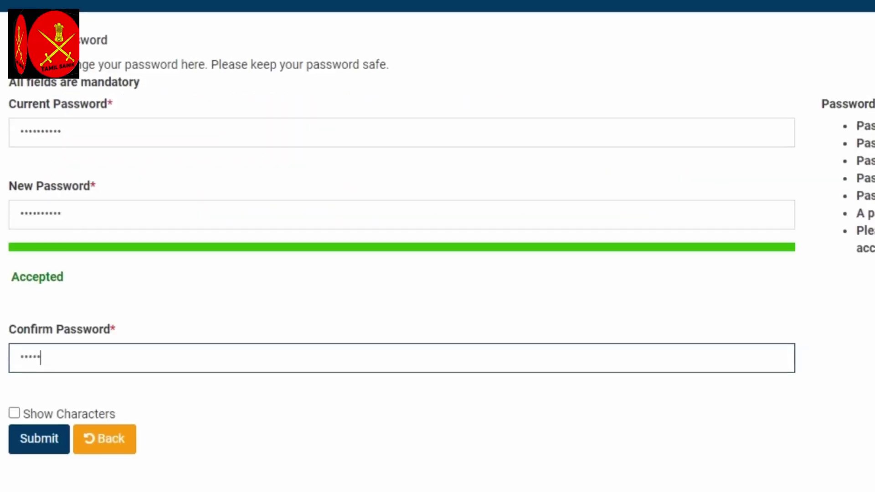
pyautogui.write('•••••')
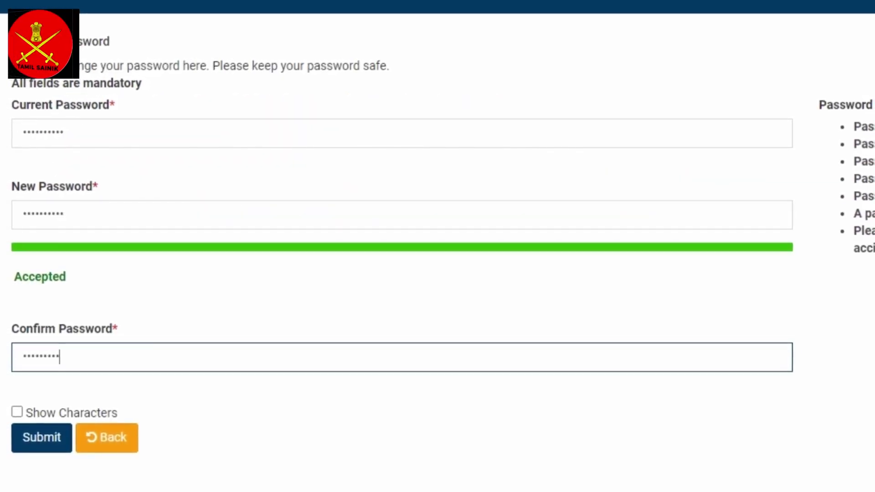
pyautogui.click(10, 416)
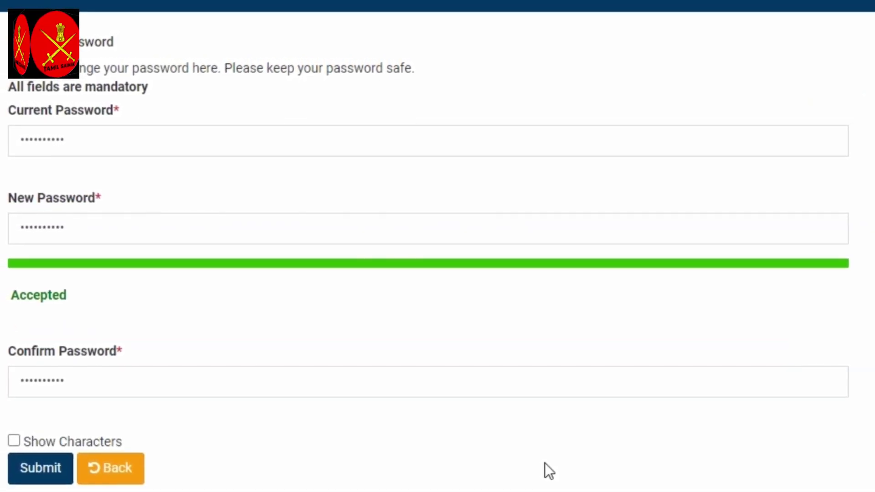
pyautogui.click(50, 474)
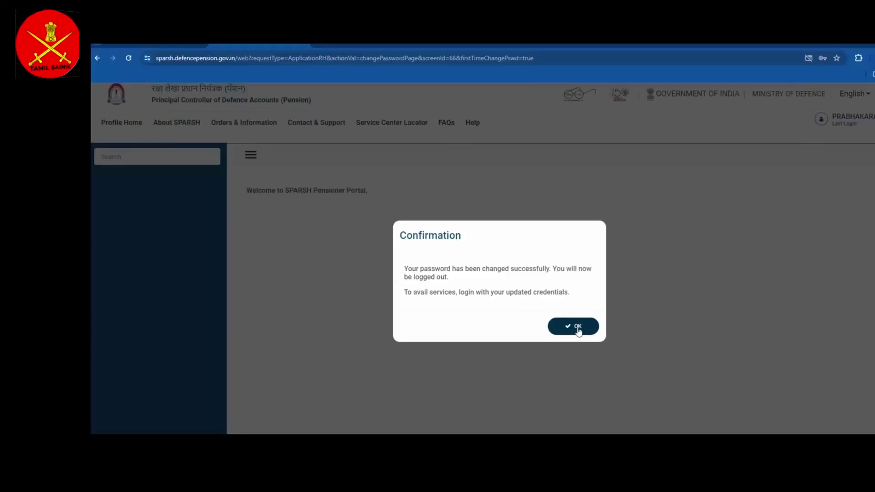
pyautogui.click(548, 348)
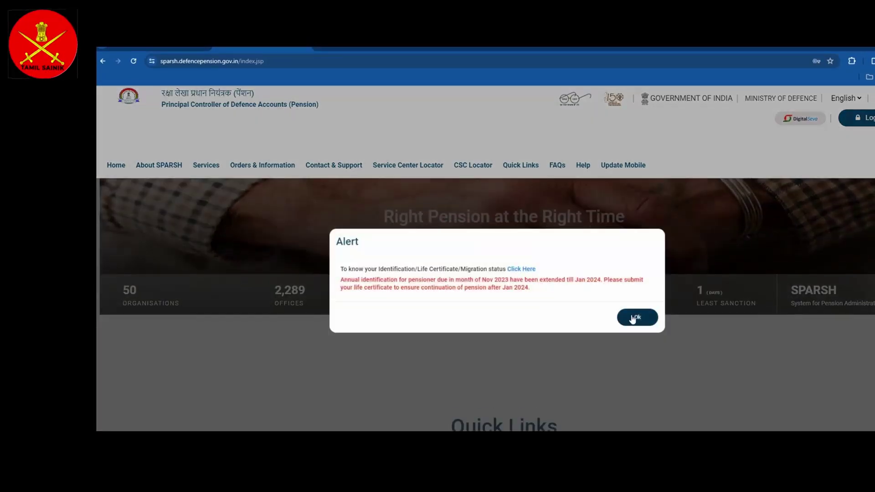
# - Dismiss the life certificate alert and log back into the pensioner account
pyautogui.click(637, 316)
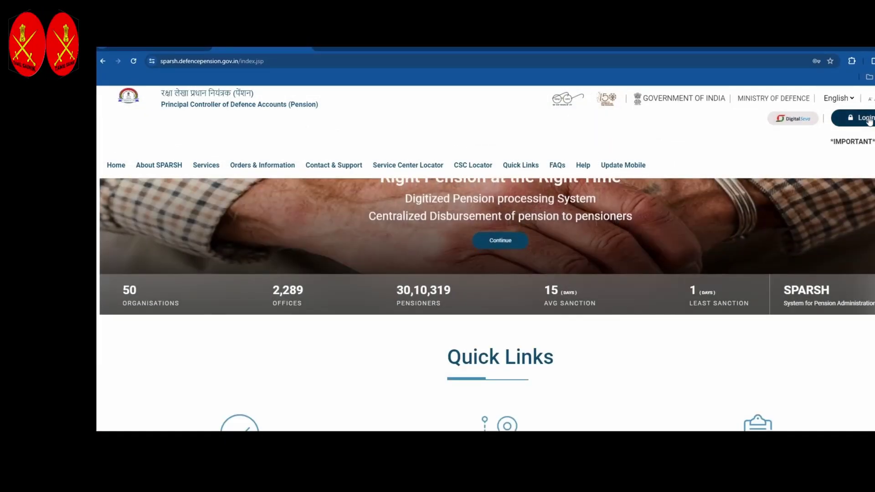
pyautogui.click(863, 117)
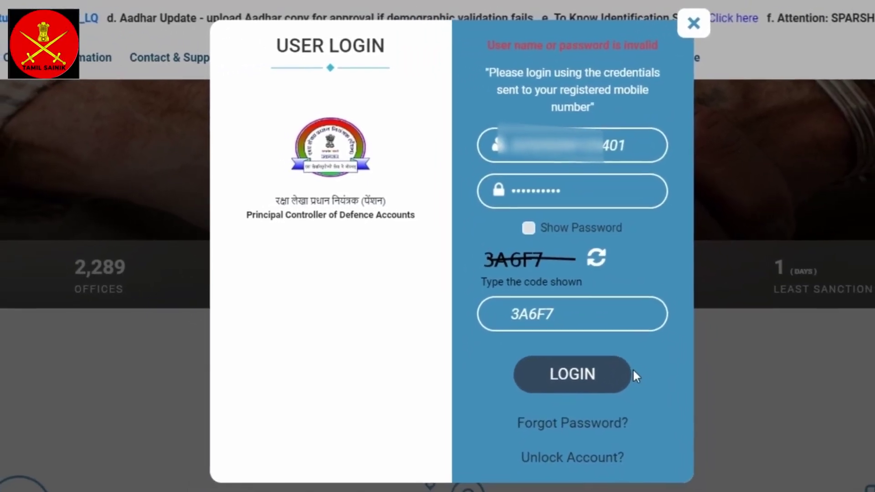
pyautogui.click(568, 363)
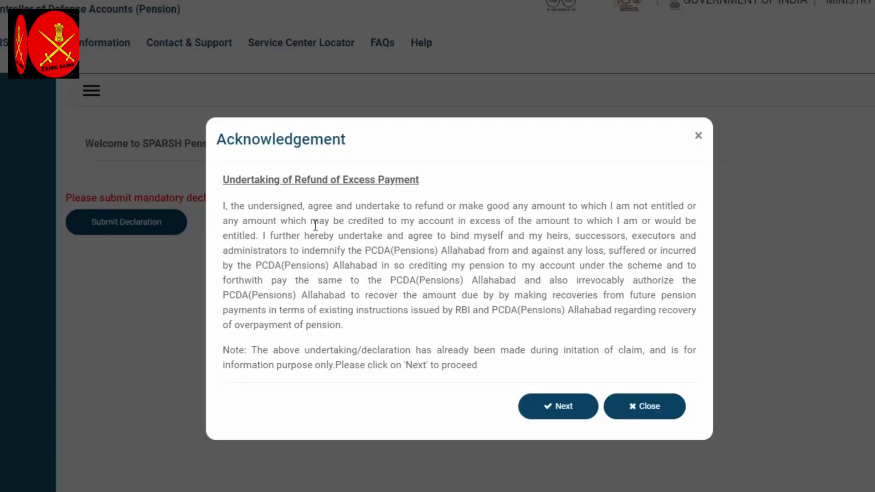
# - Accept the refund undertaking past the read-only data alert, then open Chrome Settings
pyautogui.scroll(-1, 315, 225)
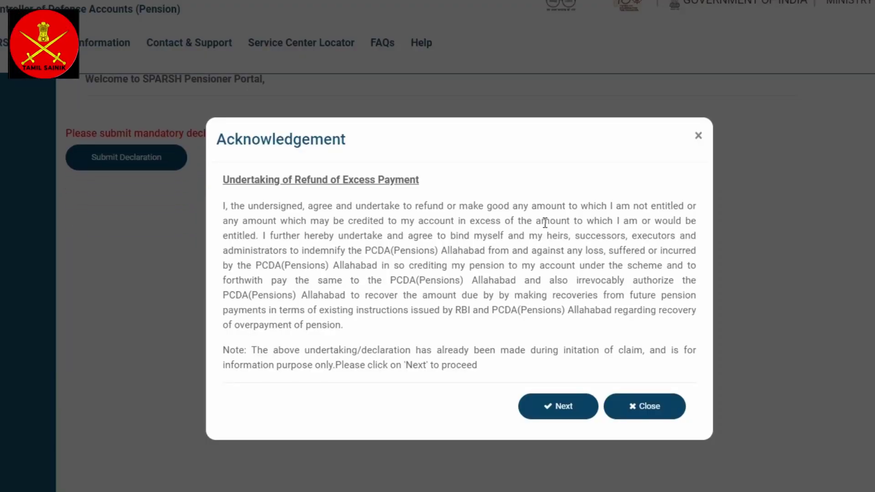
pyautogui.scroll(1, 545, 223)
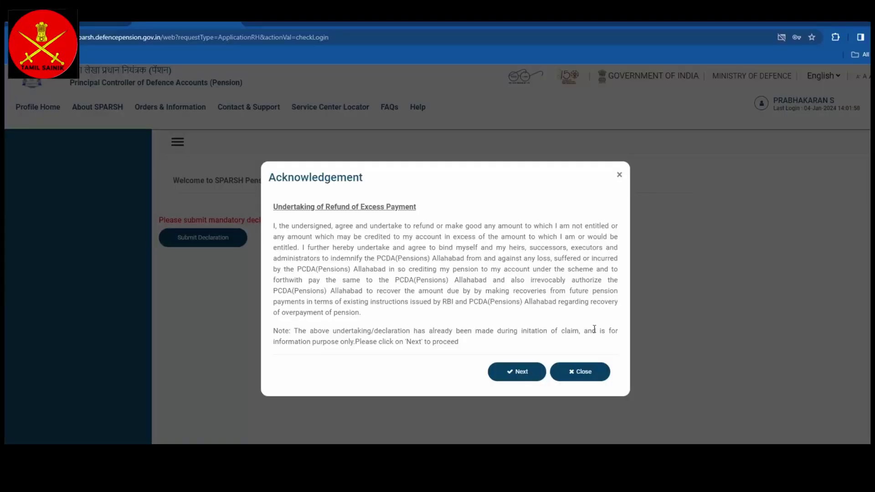
pyautogui.click(514, 376)
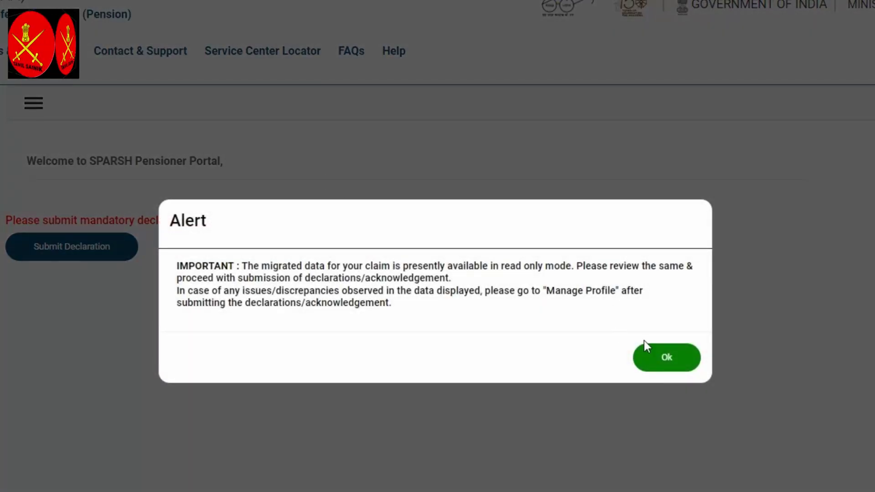
pyautogui.click(677, 362)
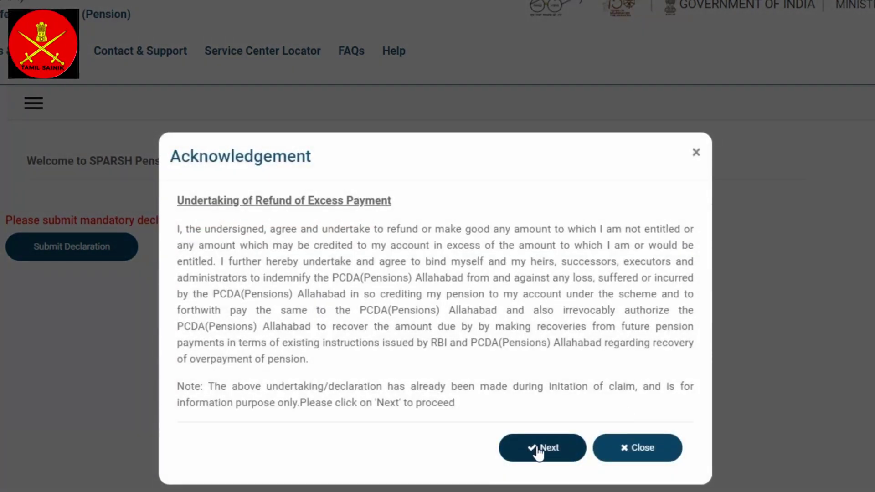
pyautogui.click(538, 451)
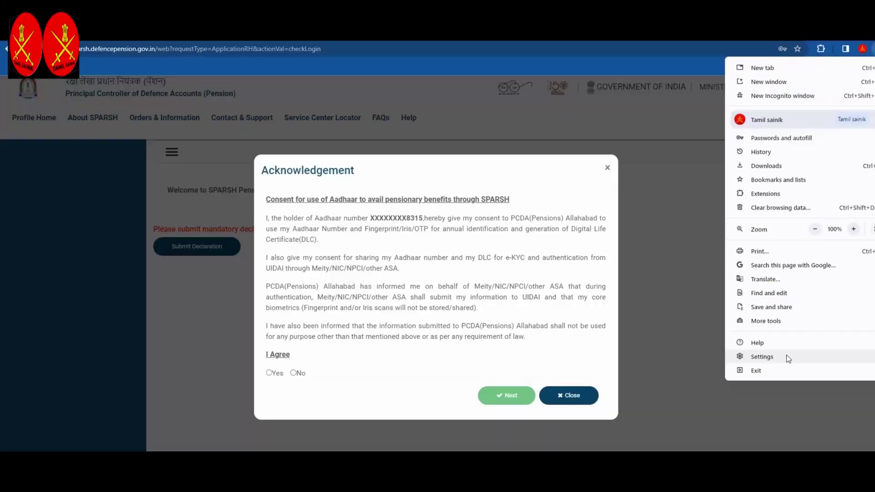
pyautogui.click(785, 355)
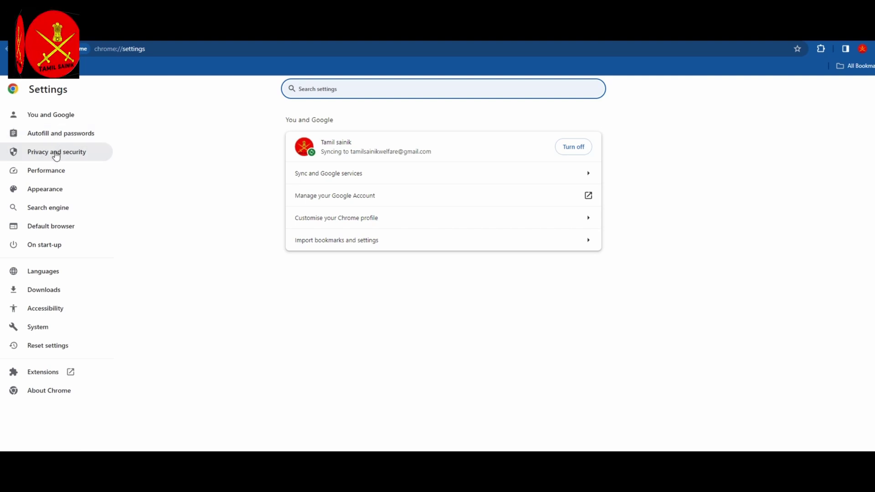
# - Go to Privacy and security > Site settings > Pop-ups and redirects, zoomed to 110%
pyautogui.click(55, 154)
pyautogui.scroll(-1, 390, 244)
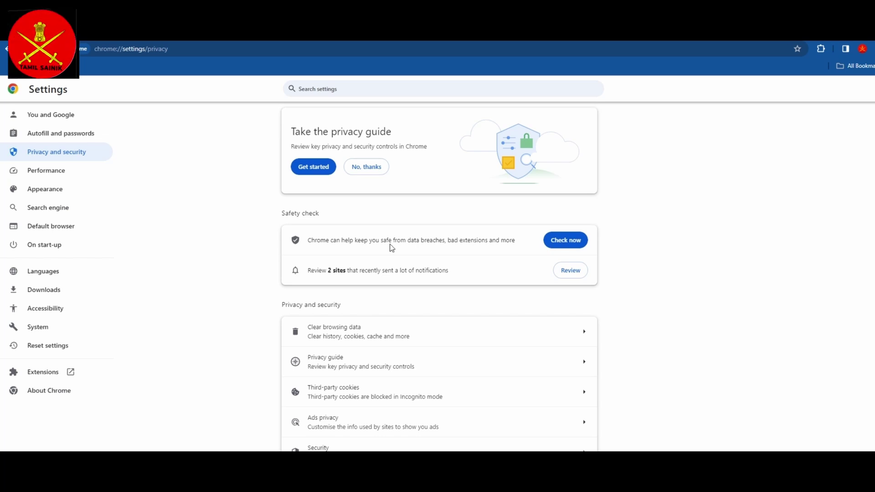
pyautogui.hotkey('ctrl', '-')
pyautogui.hotkey('ctrl', '-')
pyautogui.hotkey('ctrl', '-')
pyautogui.hotkey('ctrl', '+')
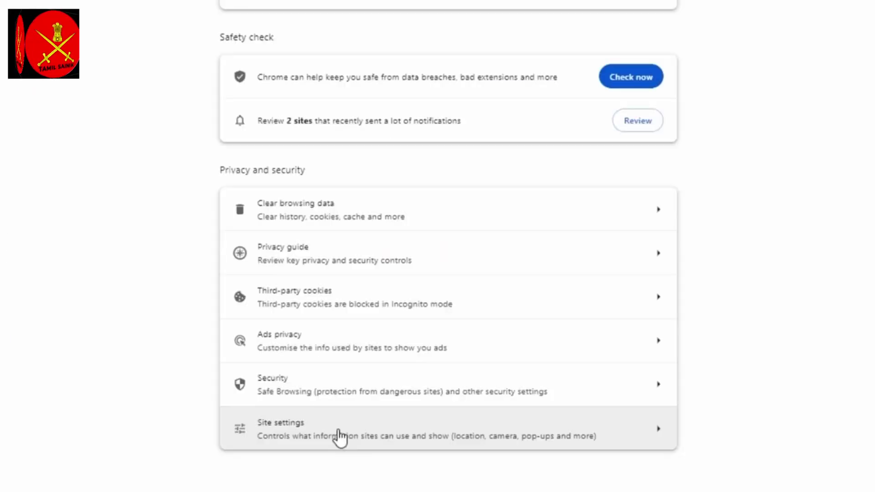
pyautogui.click(339, 437)
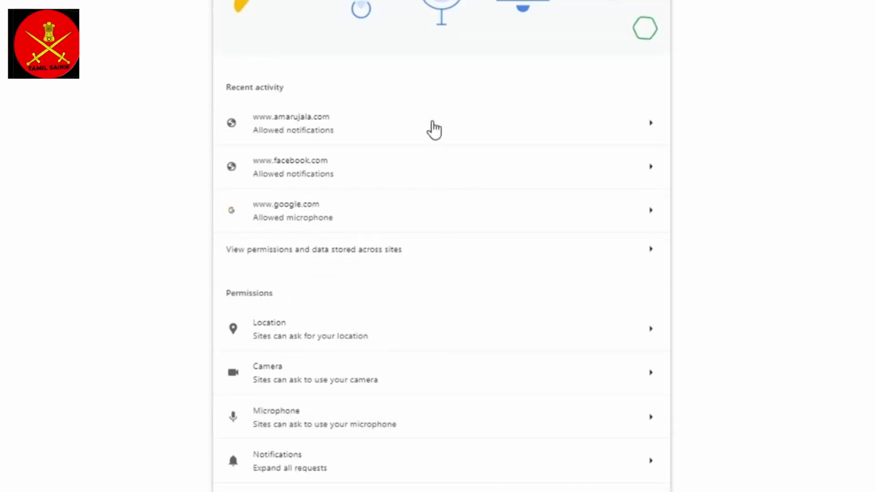
pyautogui.scroll(-4, 434, 130)
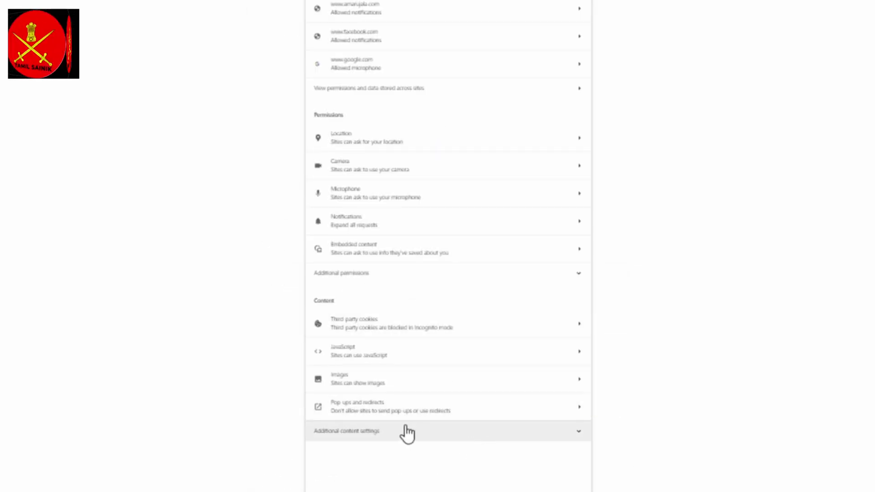
pyautogui.click(396, 409)
pyautogui.hotkey('ctrl', '+')
pyautogui.hotkey('ctrl', '+')
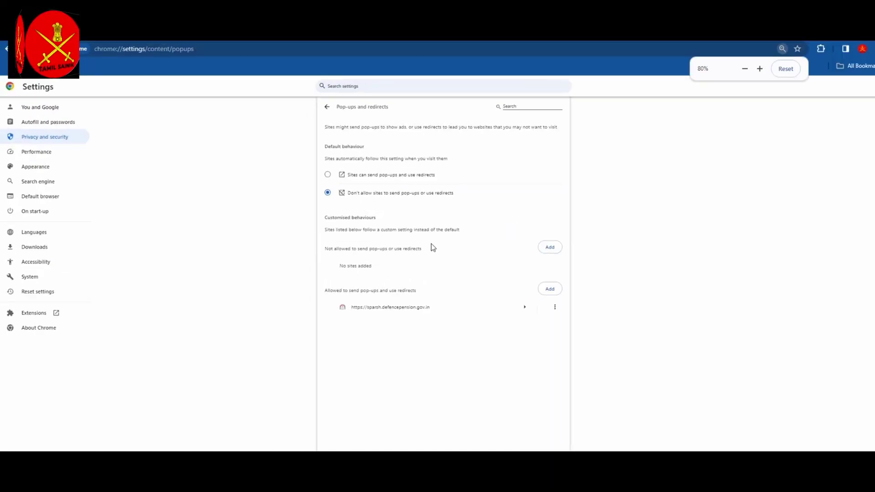
pyautogui.hotkey('ctrl', '+')
pyautogui.hotkey('ctrl', '+')
pyautogui.hotkey('ctrl', '+')
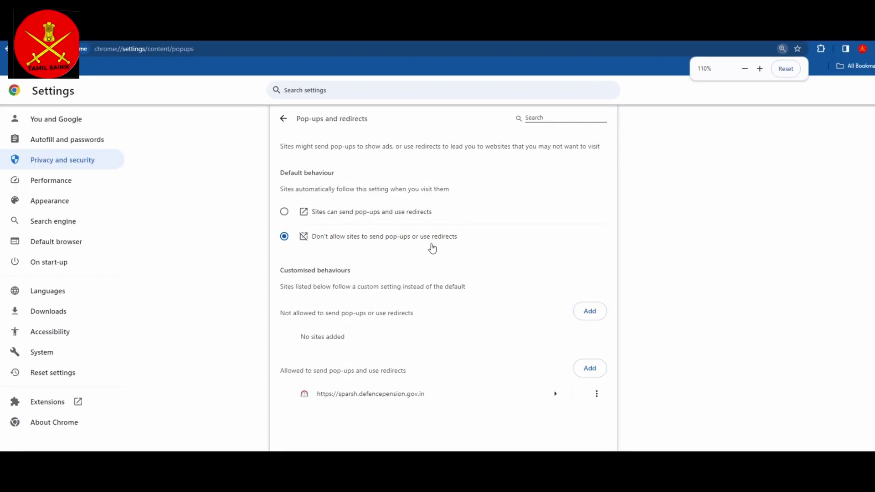
# - Try adding the SPARSH address as an allowed pop-up site, cancel, and return to Privacy and security
pyautogui.click(590, 369)
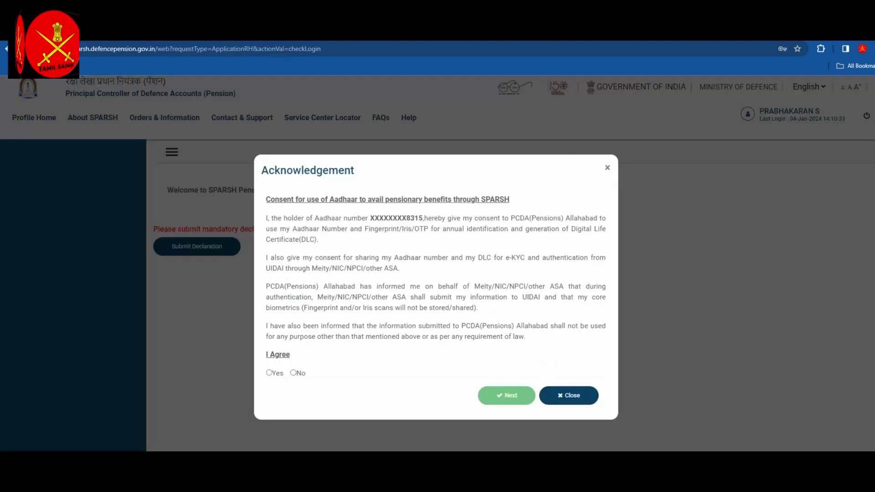
pyautogui.click(315, 50)
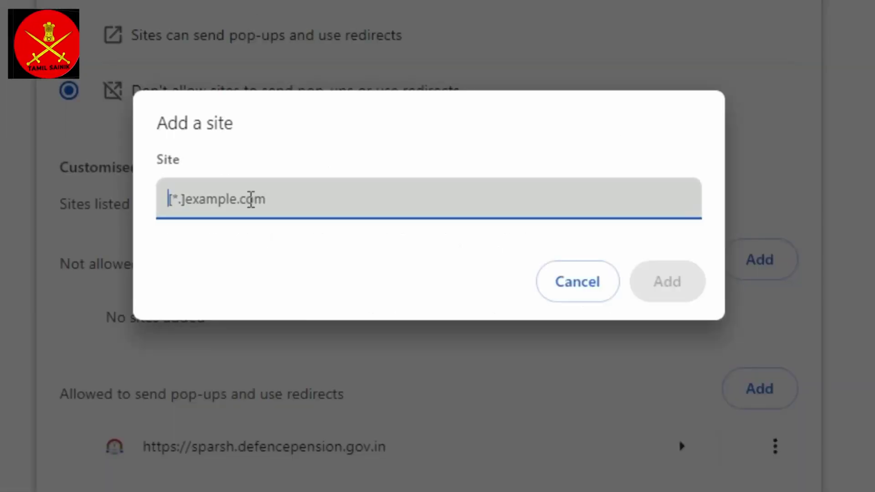
pyautogui.write('https://sparsh.defencepension.gov.in/web?requestType=ApplicationRH&actionVal=checkLogin')
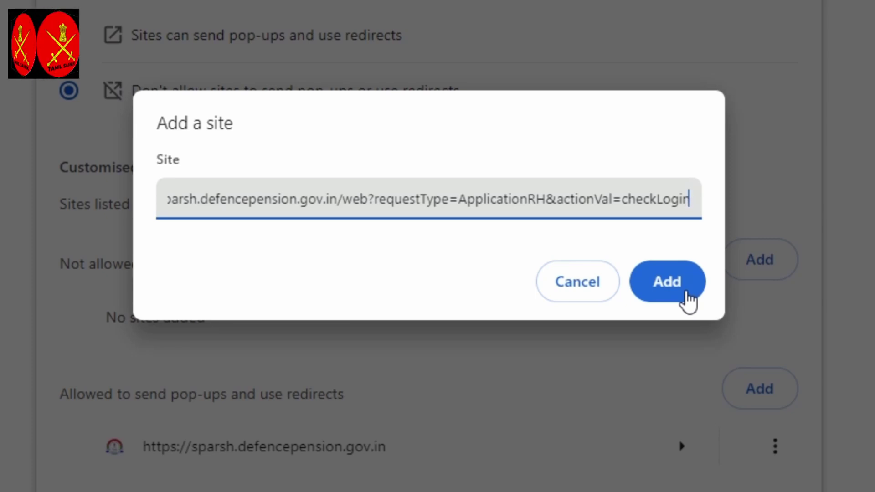
pyautogui.click(576, 292)
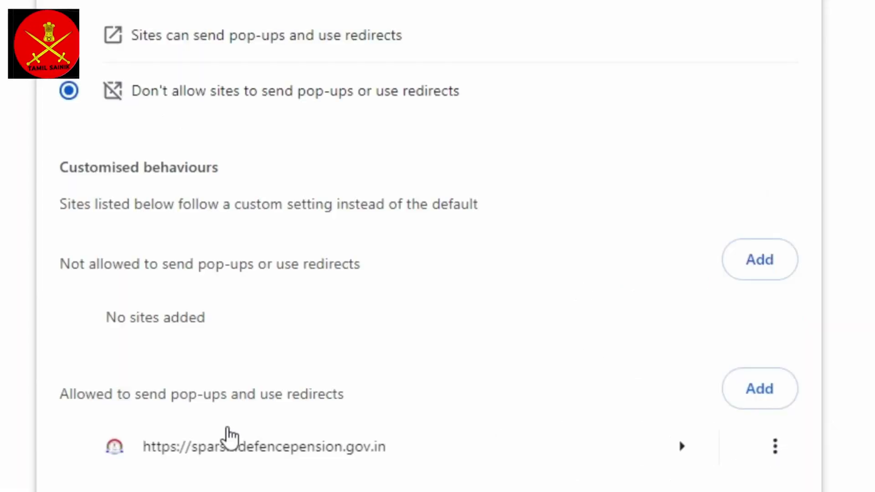
pyautogui.scroll(-2, 328, 440)
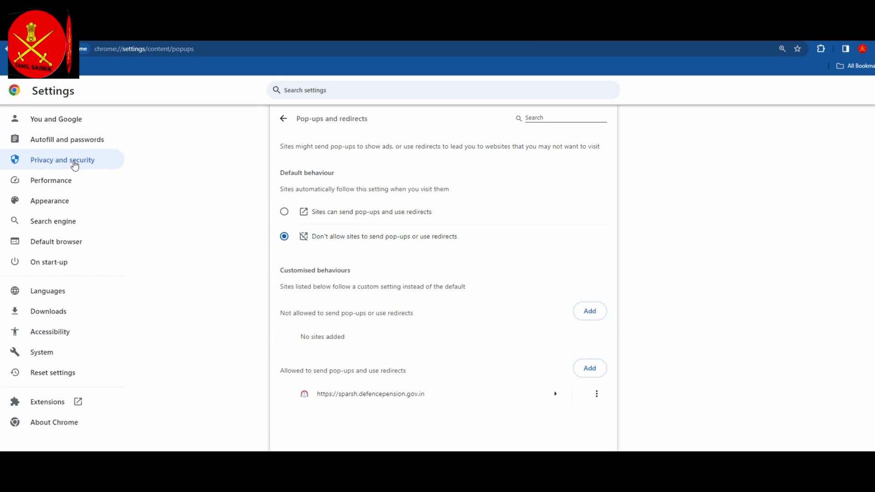
pyautogui.click(75, 165)
pyautogui.scroll(-1, 407, 248)
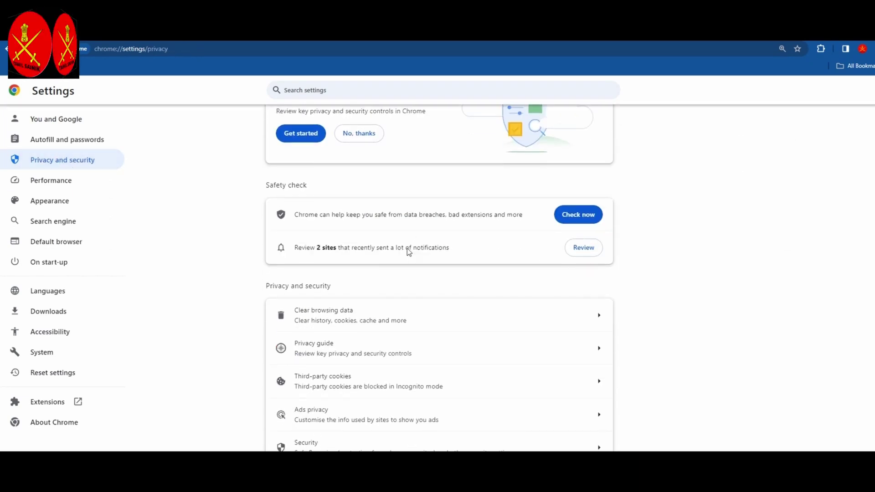
# - Open Clear browsing data with time range All time, then cancel without clearing anything
pyautogui.click(482, 324)
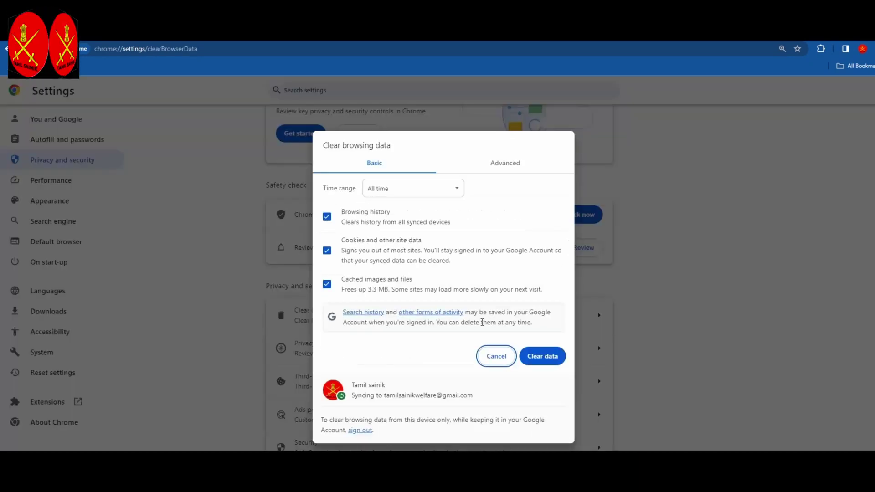
pyautogui.click(426, 196)
pyautogui.click(400, 234)
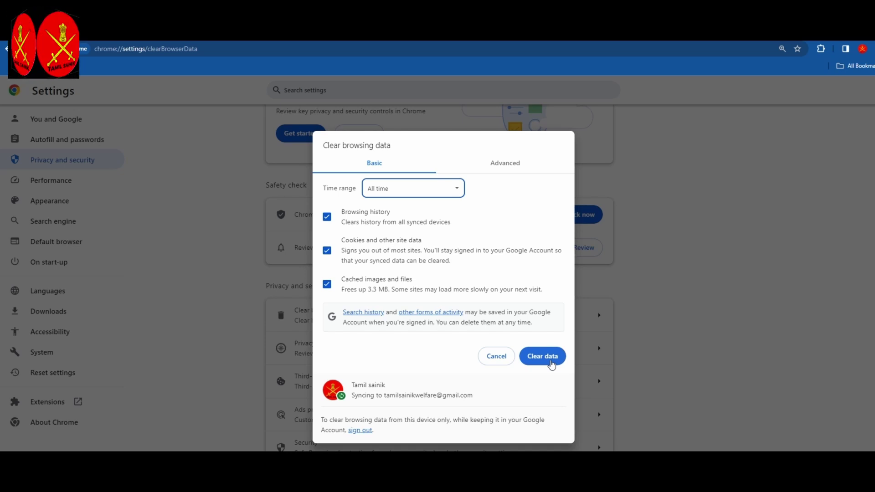
pyautogui.click(509, 357)
pyautogui.scroll(1, 509, 287)
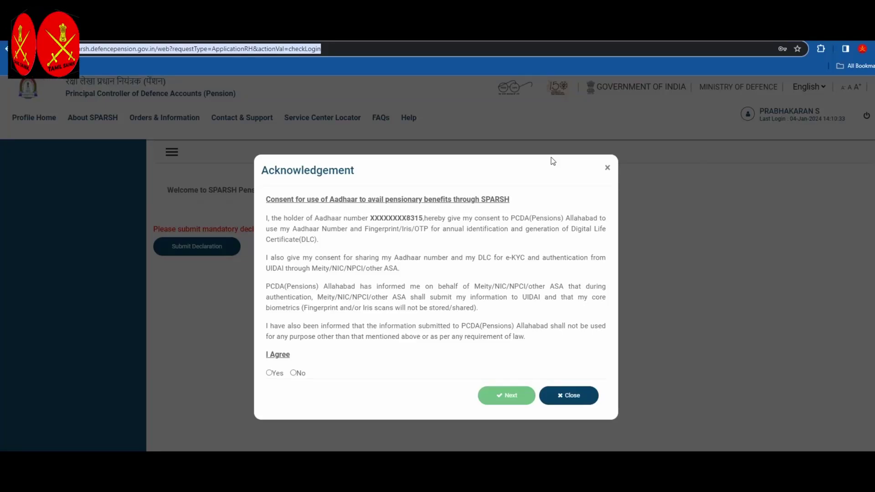
# - Agree Yes to Aadhaar consent, eSign the declarations, and confirm redirection to C-DAC
pyautogui.click(269, 372)
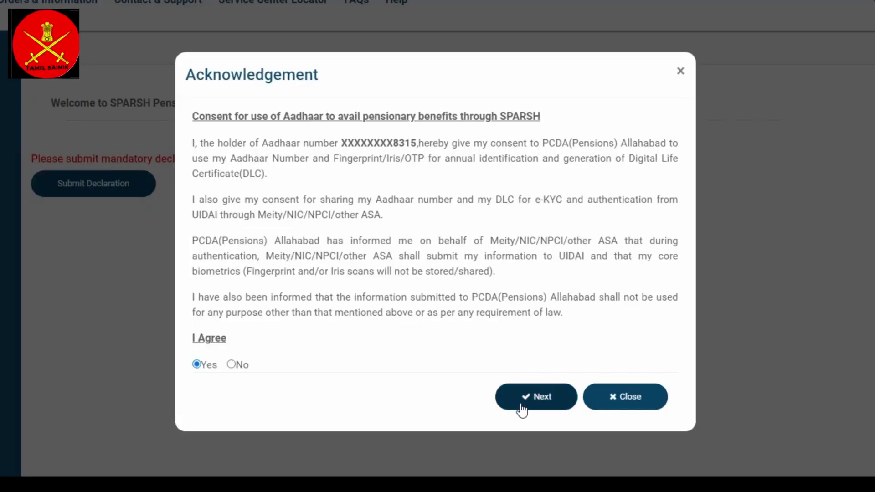
pyautogui.click(536, 400)
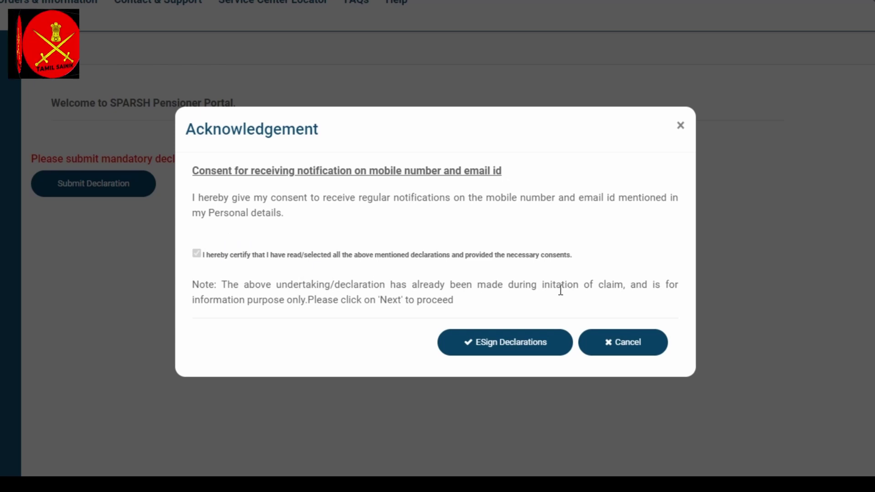
pyautogui.click(500, 352)
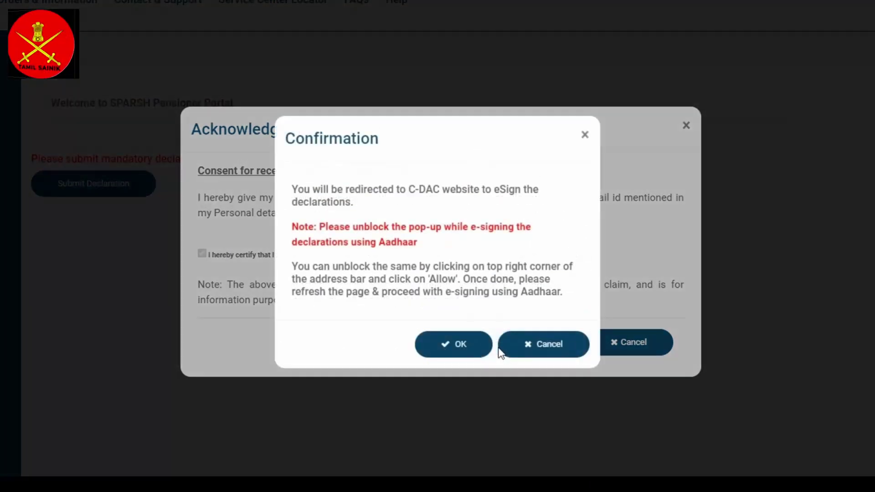
pyautogui.click(459, 347)
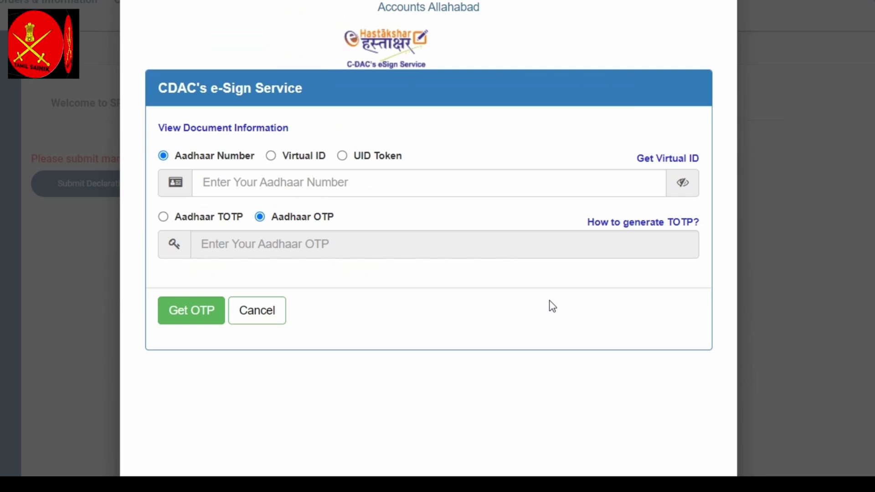
# - Paste the Aadhaar number into the C-DAC eSign form and request an OTP
pyautogui.click(241, 185)
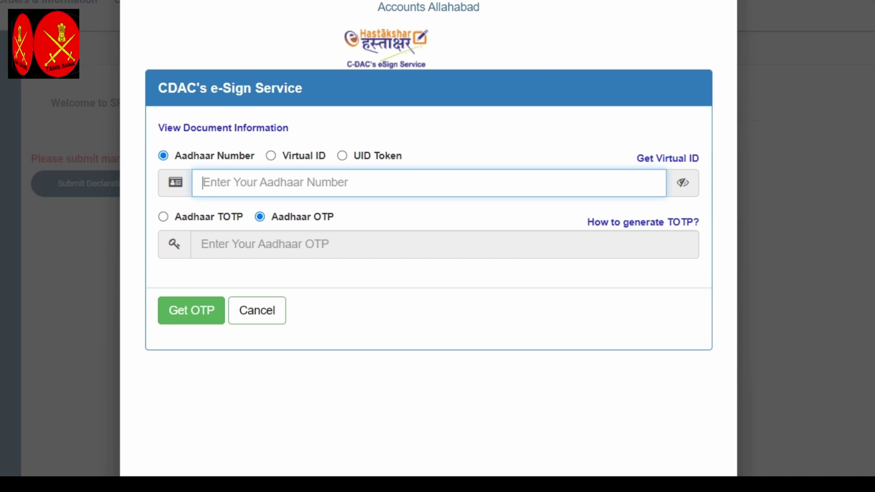
pyautogui.hotkey('ctrl', 'v')
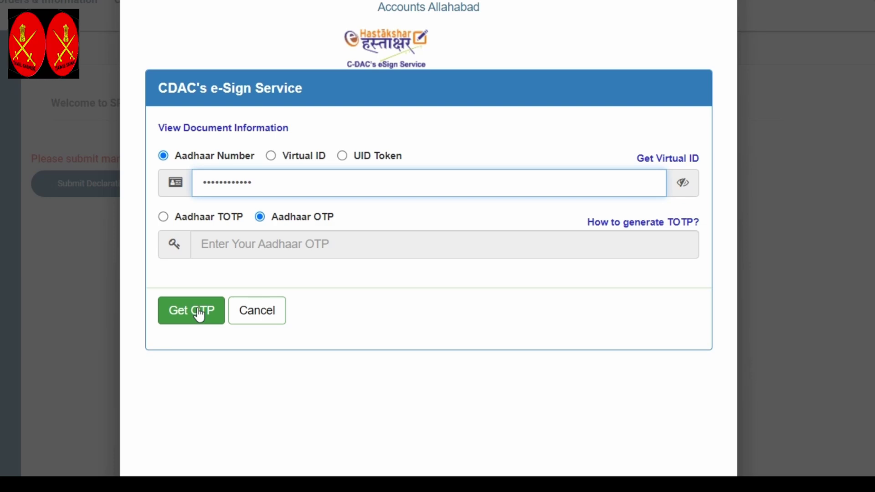
pyautogui.click(206, 314)
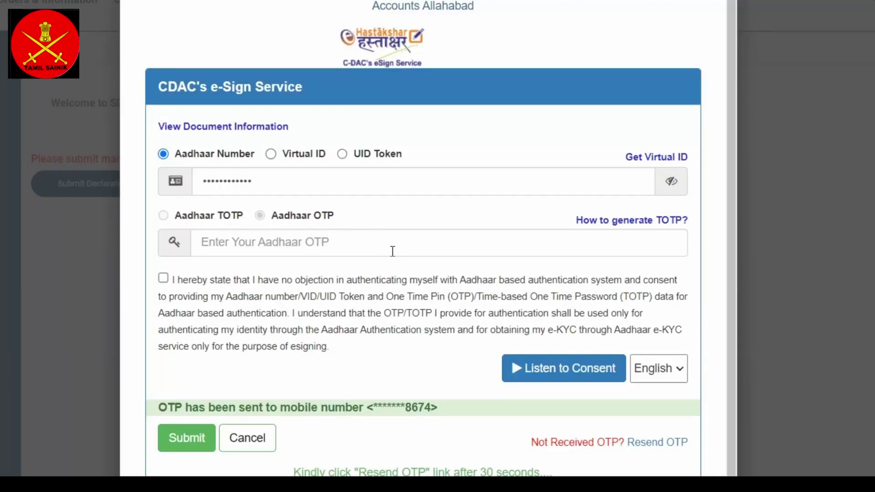
# - Enter the Aadhaar OTP, give eSign consent, and submit it to eSign the declarations file
pyautogui.scroll(-1, 392, 252)
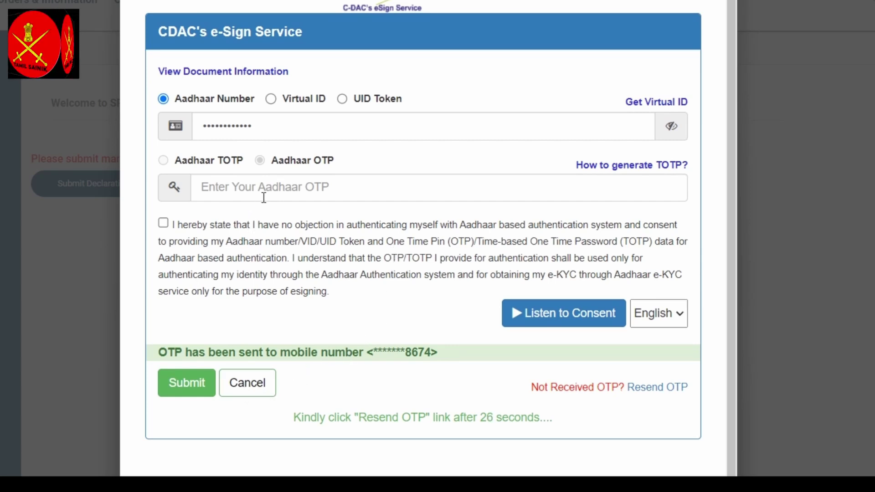
pyautogui.click(267, 192)
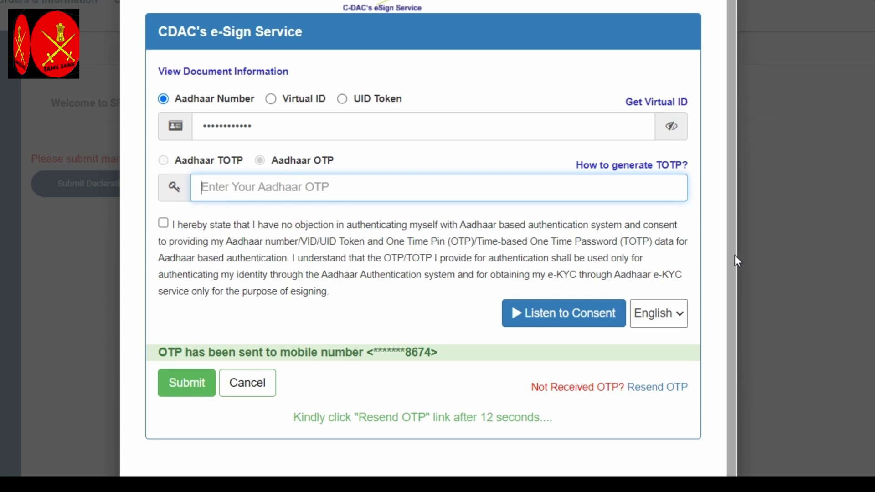
pyautogui.write('••')
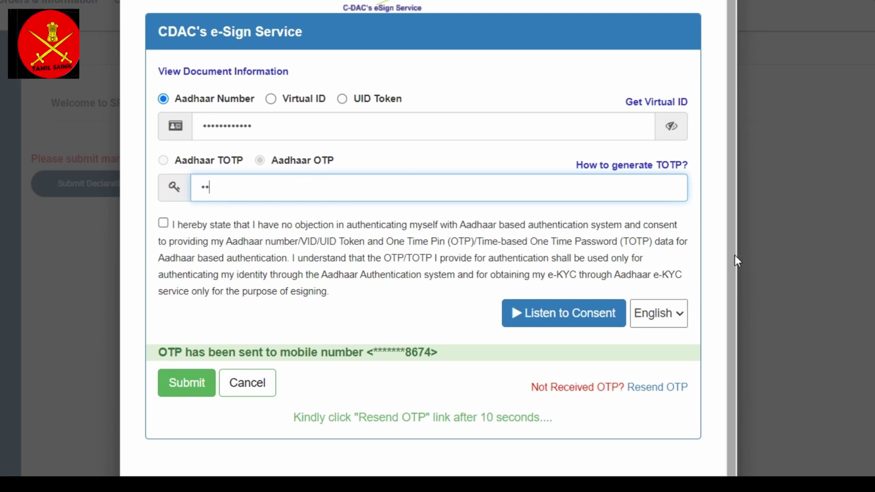
pyautogui.write('••')
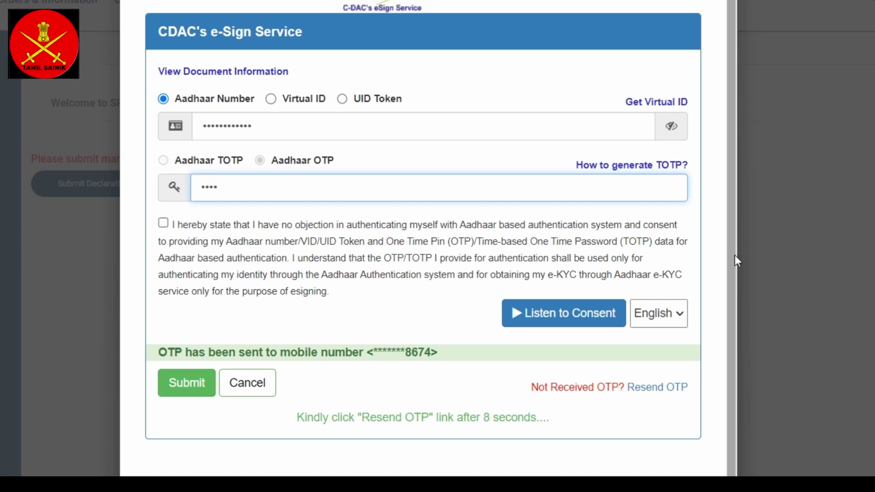
pyautogui.write('••')
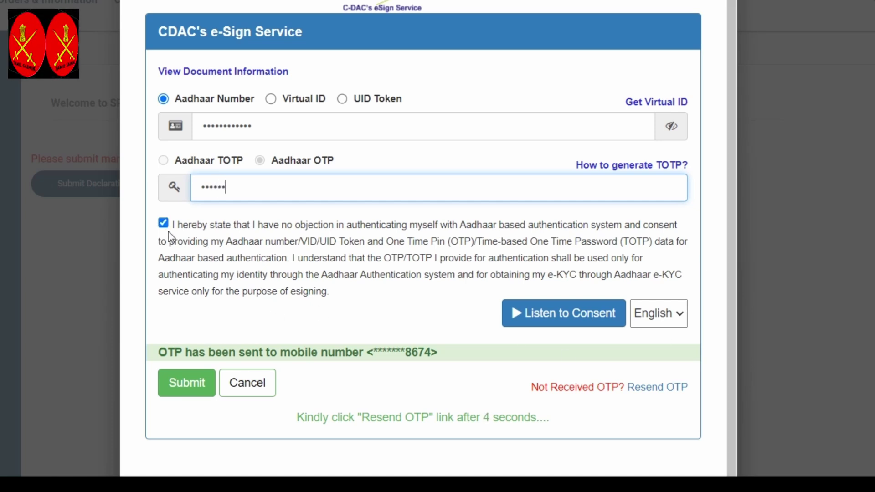
pyautogui.click(182, 380)
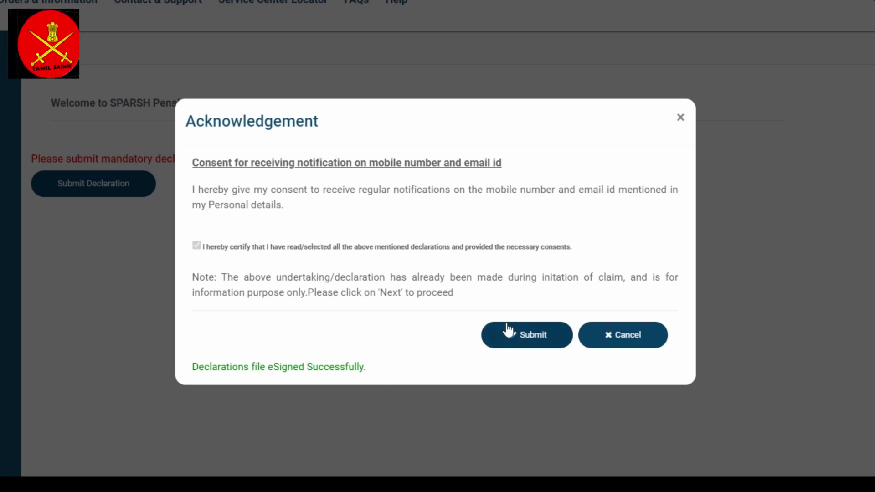
# - Submit and confirm the eSigned declarations, then acknowledge the success and logout notice
pyautogui.click(523, 336)
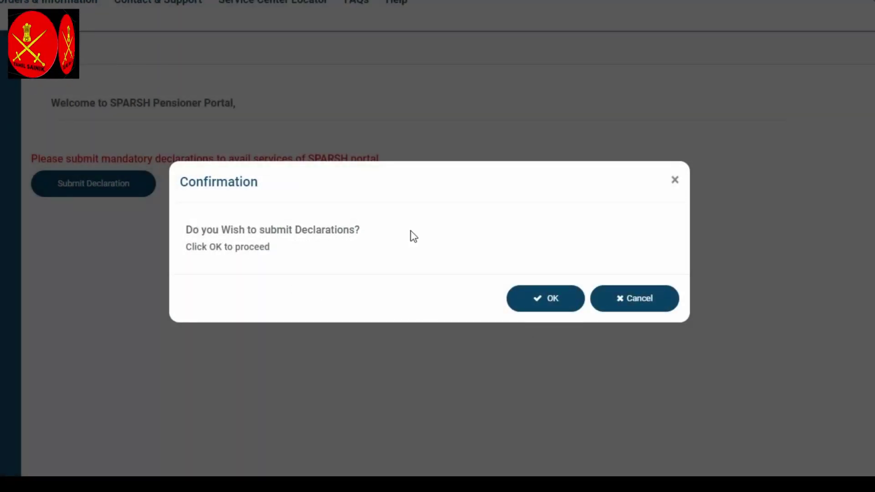
pyautogui.click(548, 302)
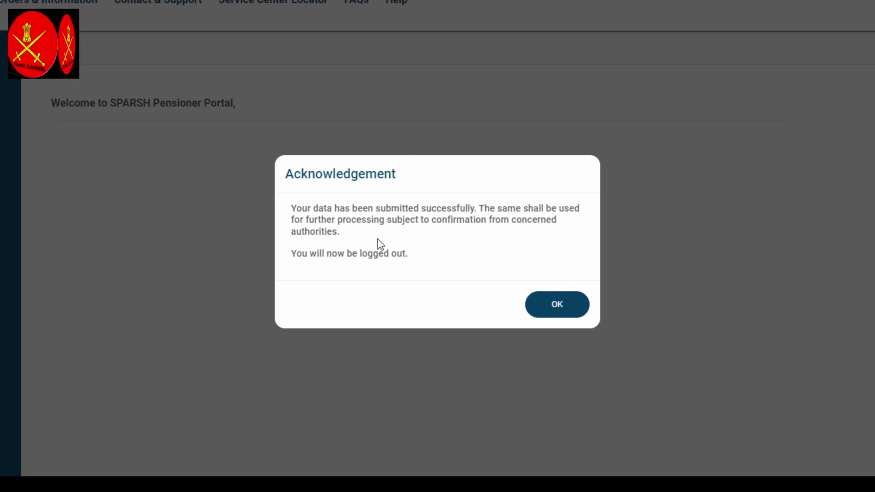
pyautogui.click(559, 304)
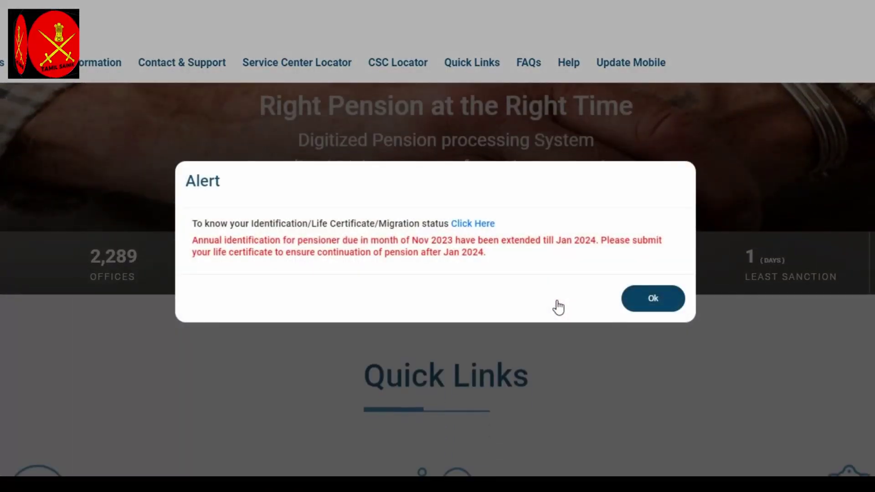
# - Dismiss the identification alert and review the dashboard showing PDV 2024-01-04, next due 12-12-2024
pyautogui.click(644, 306)
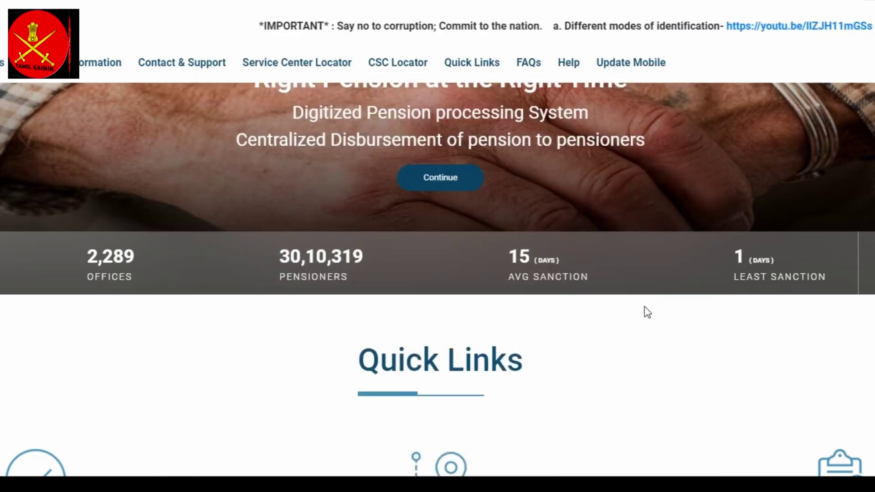
pyautogui.scroll(-3, 647, 313)
pyautogui.scroll(2, 643, 312)
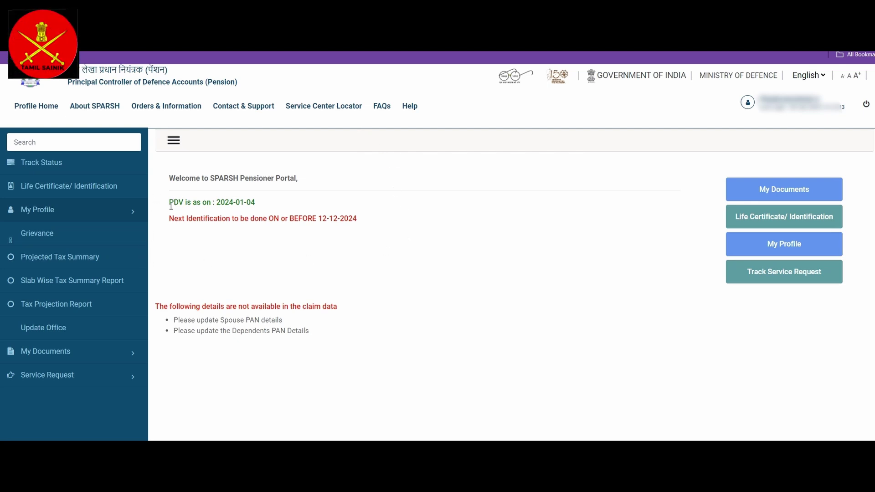
pyautogui.moveTo(170, 205); pyautogui.dragTo(219, 207)
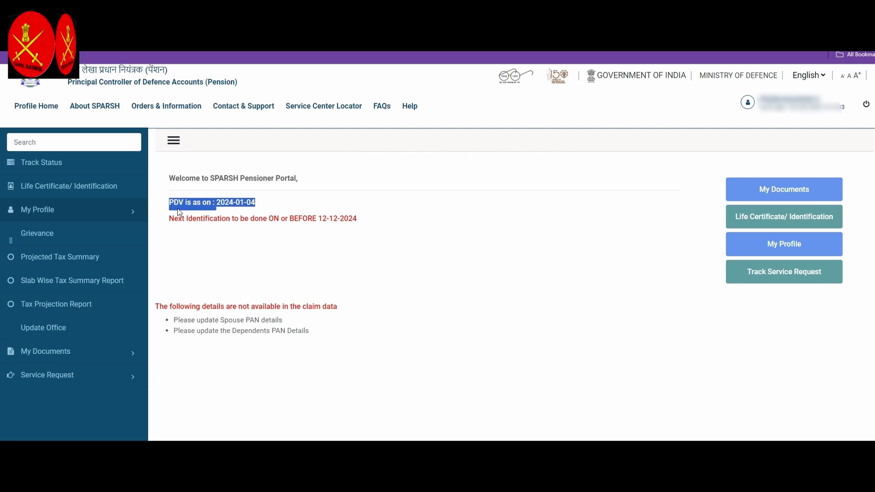
pyautogui.click(277, 205)
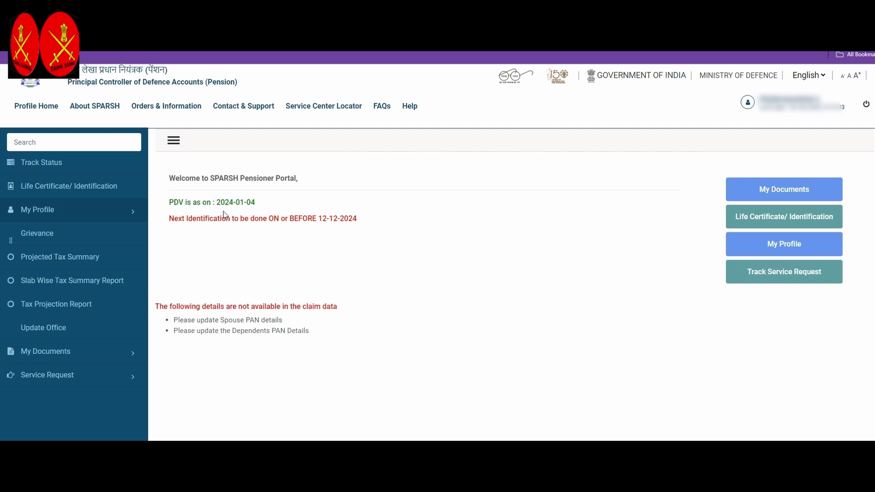
pyautogui.moveTo(168, 220); pyautogui.dragTo(372, 223)
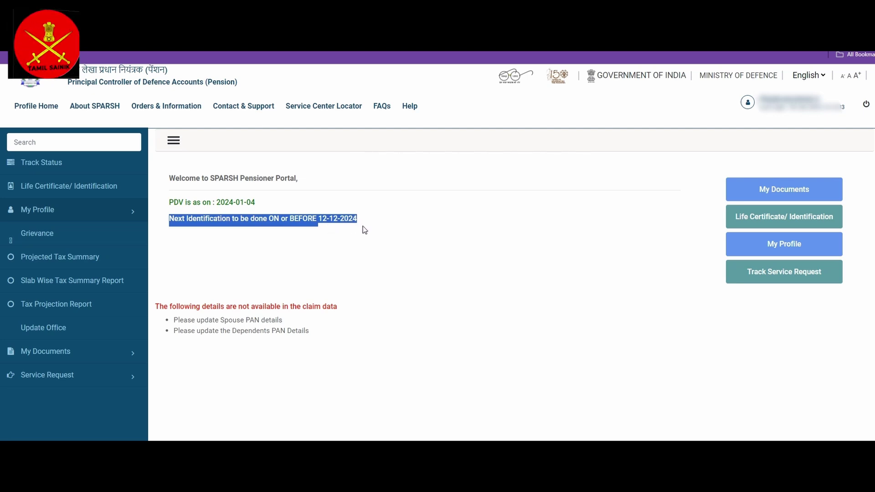
pyautogui.click(362, 233)
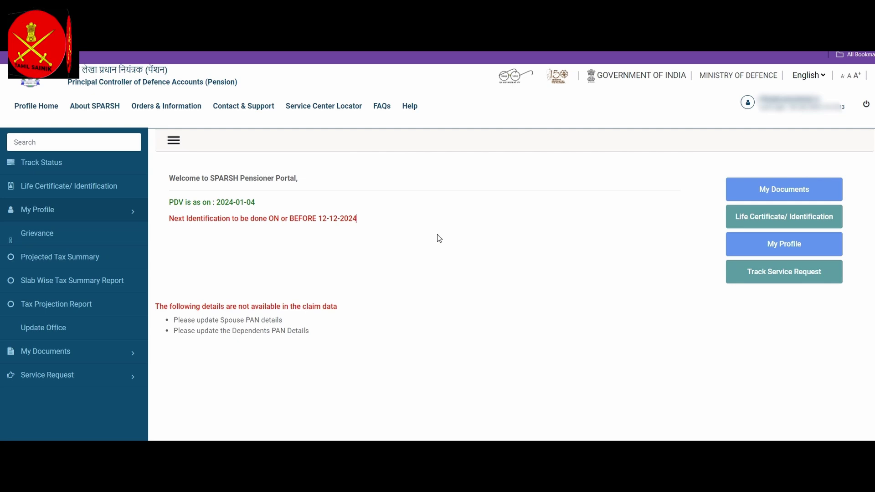
pyautogui.click(776, 192)
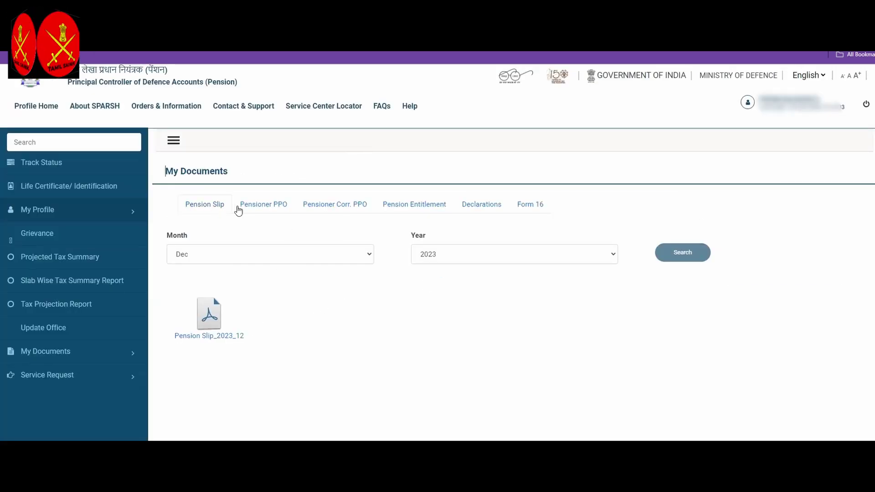
# - Go from Pensioner PPO to Pensioner Corr. PPO documents and bring up Pension Payment Order.pdf
pyautogui.click(281, 208)
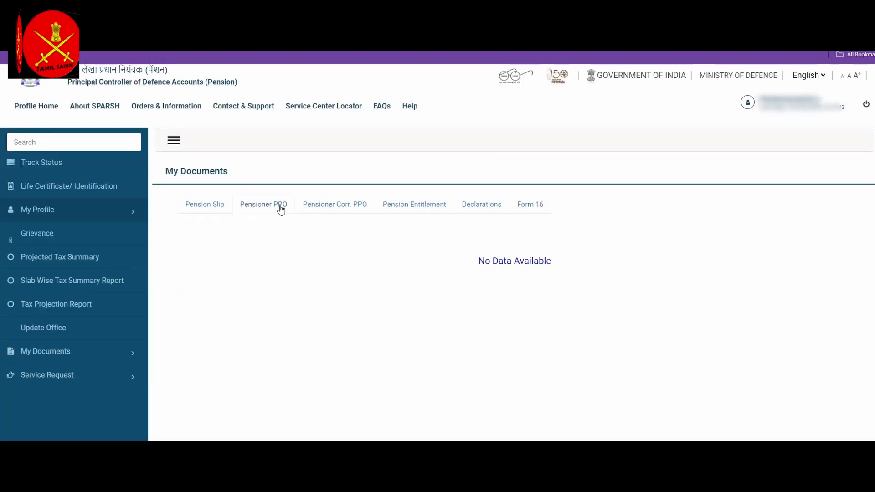
pyautogui.click(329, 208)
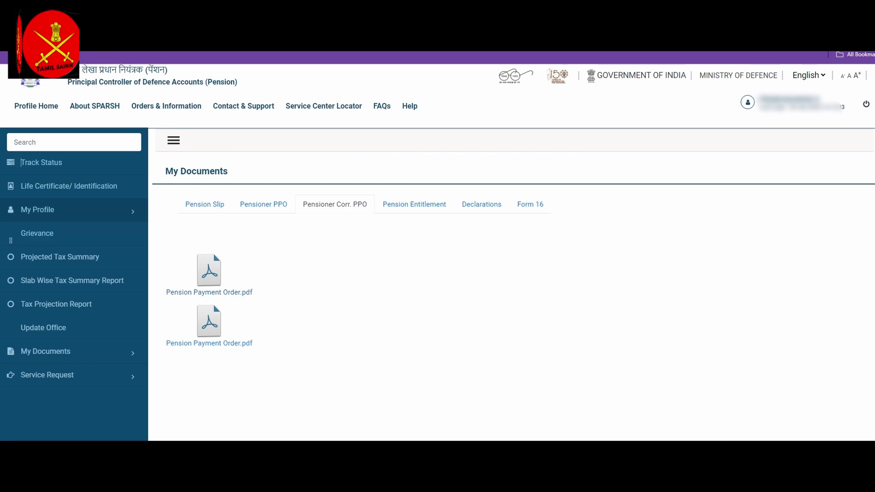
pyautogui.click(708, 430)
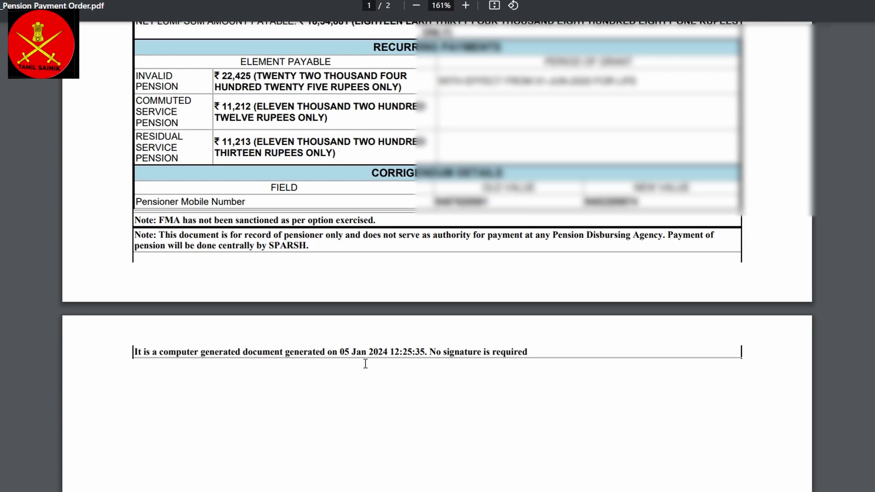
# - Highlight the 12:25 generation time on the Pension Payment Order
pyautogui.scroll(1, 365, 363)
pyautogui.scroll(-2, 366, 363)
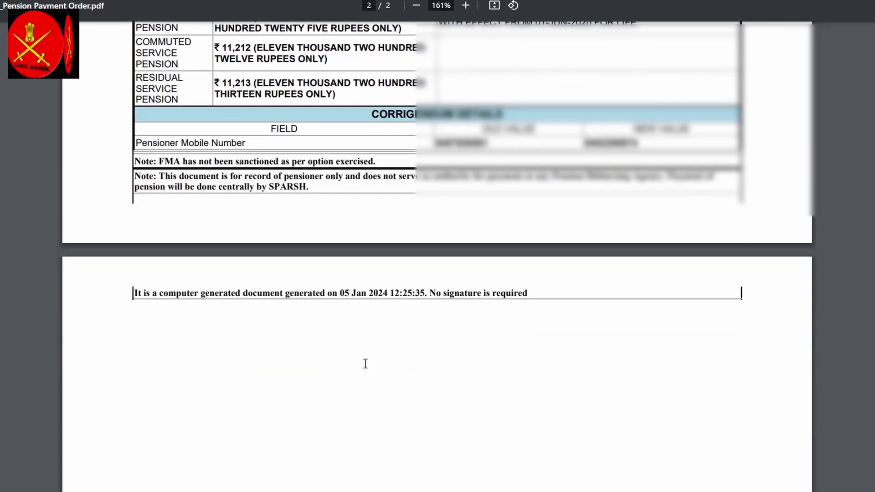
pyautogui.scroll(2, 387, 350)
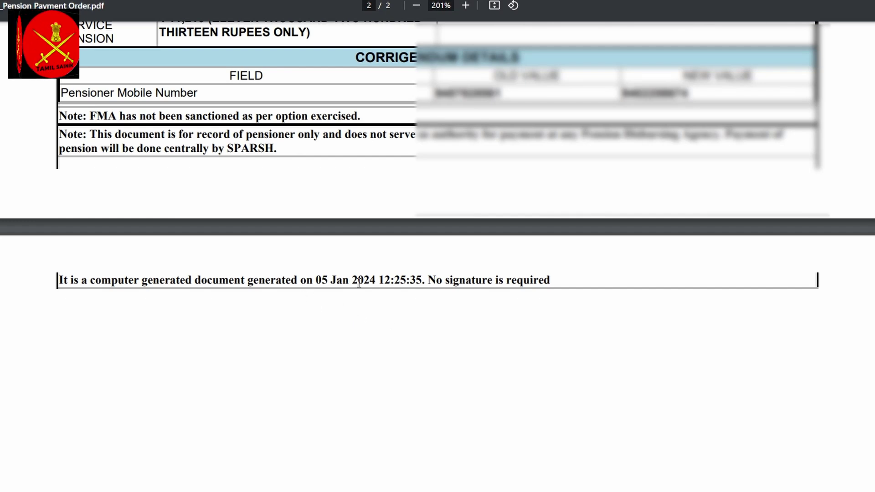
pyautogui.moveTo(380, 280); pyautogui.dragTo(426, 298)
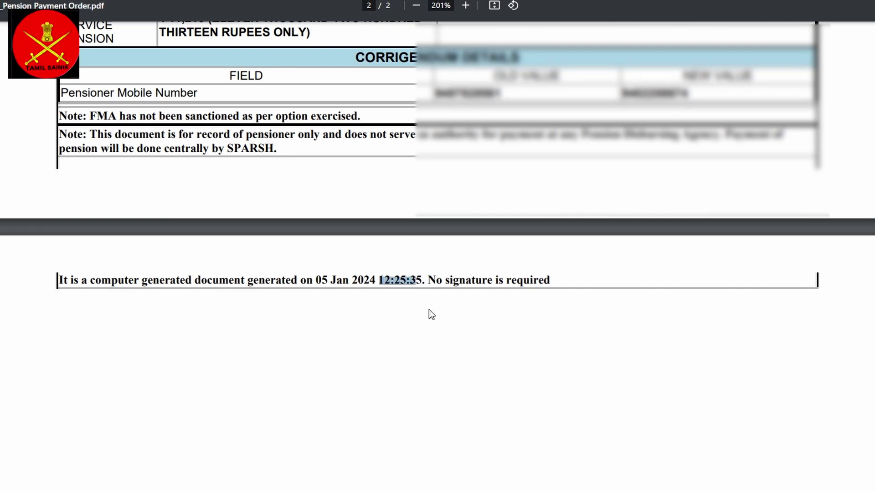
pyautogui.click(428, 312)
# - Highlight the CORRIGENDUM DETAILS heading and the 29 Dec 2021 generation date
pyautogui.scroll(1, 422, 314)
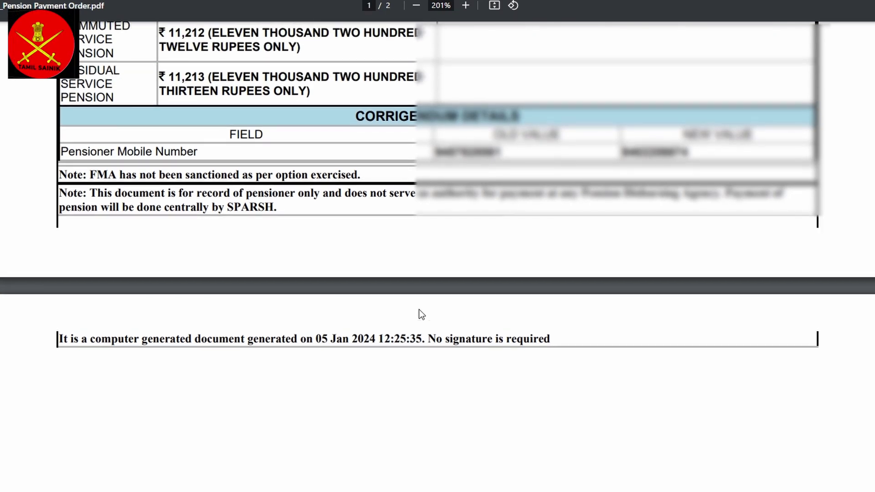
pyautogui.scroll(-1, 422, 315)
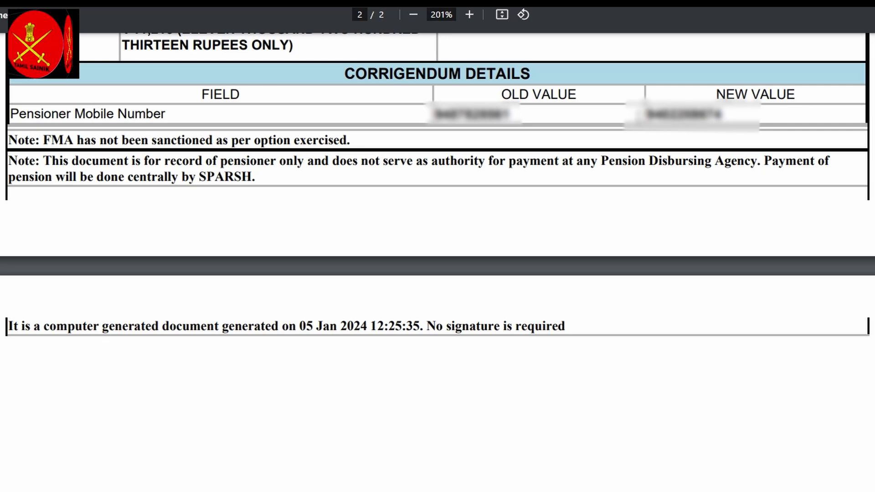
pyautogui.moveTo(345, 74); pyautogui.dragTo(558, 153)
pyautogui.click(602, 227)
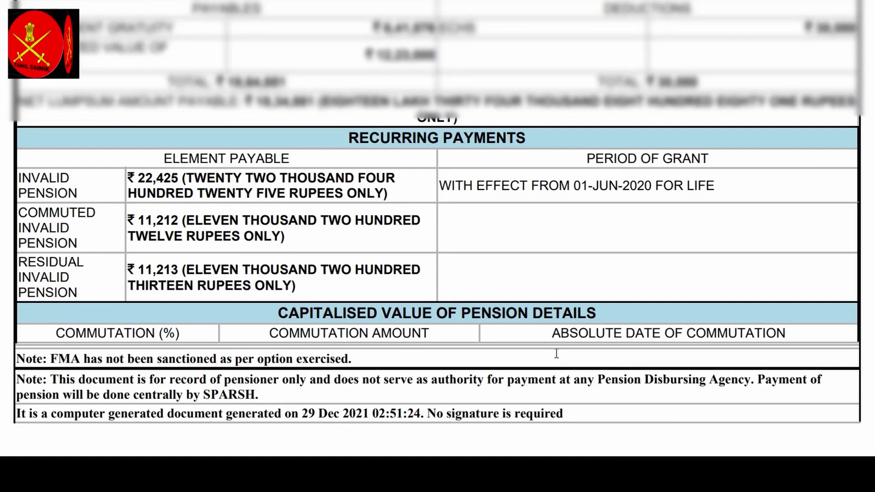
pyautogui.moveTo(305, 414); pyautogui.dragTo(370, 413)
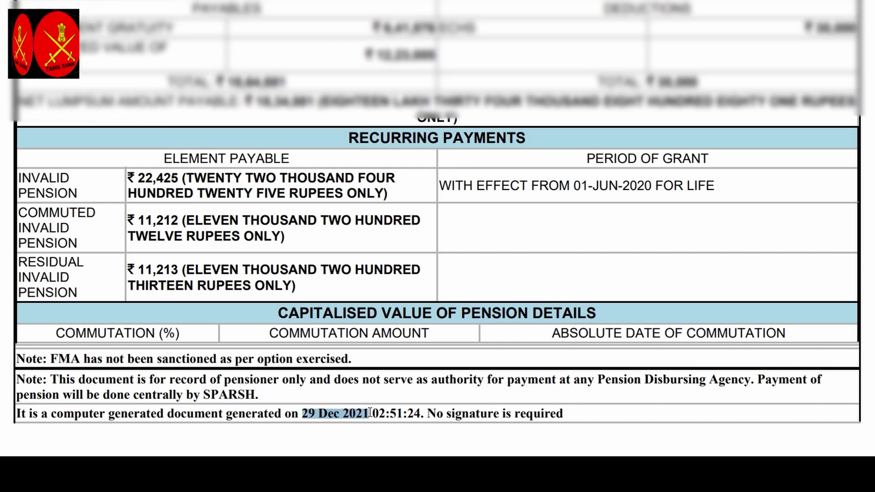